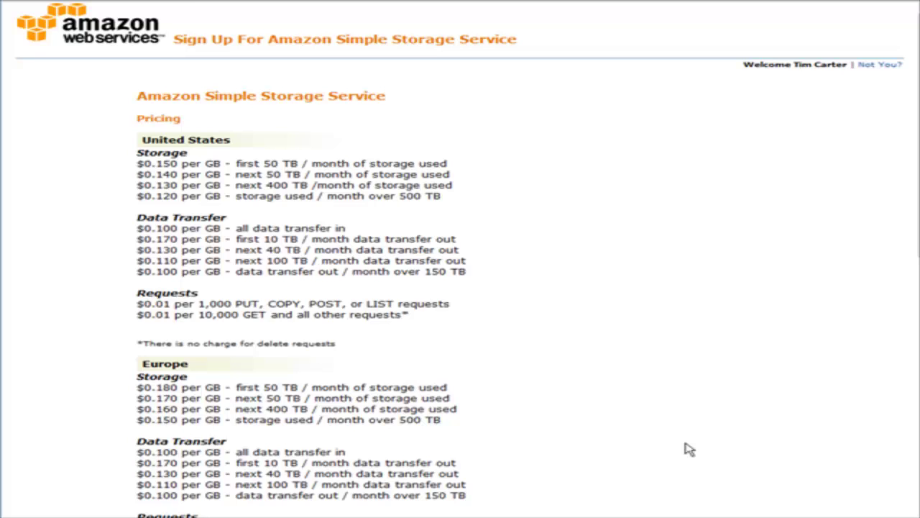
- Choose a payment method on the pricing page, then complete the Amazon S3 sign-up
scroll(688, 449, down, 10)
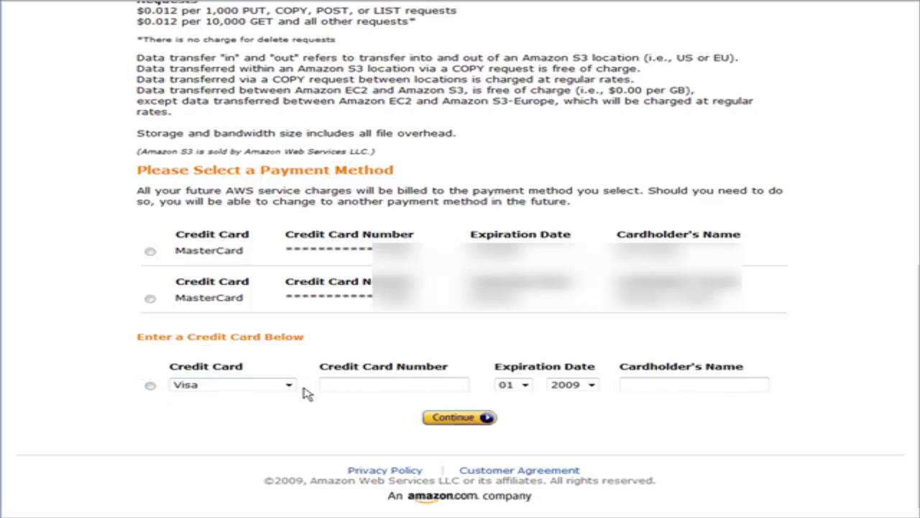
click(471, 418)
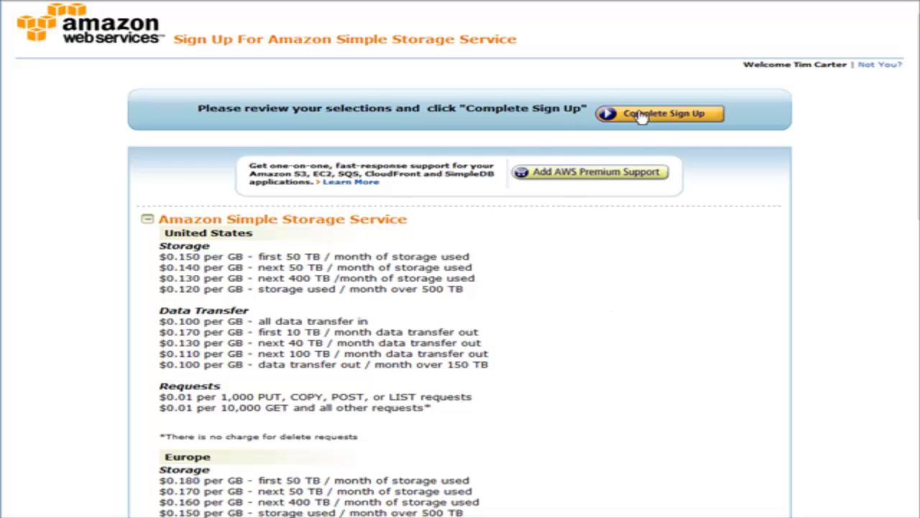
click(662, 117)
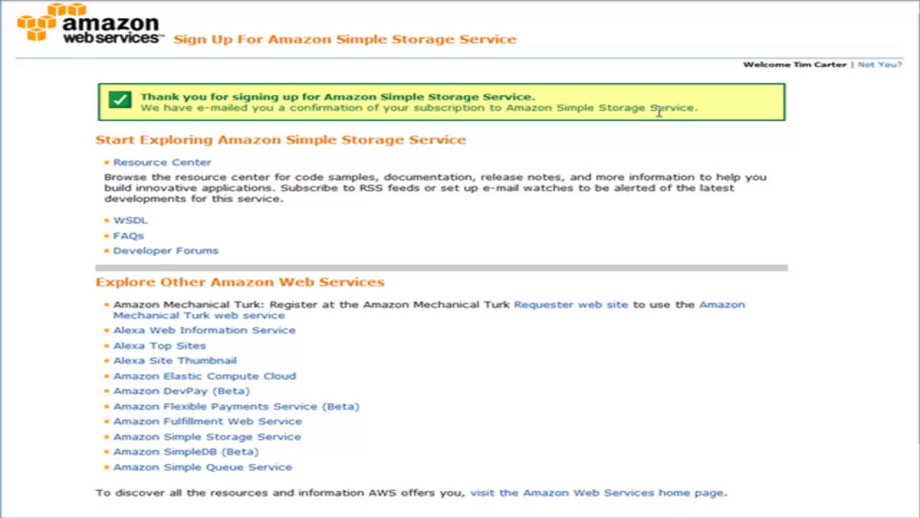
- Scroll down the Amazon Web Services page to find the account links
scroll(661, 115, down, 1)
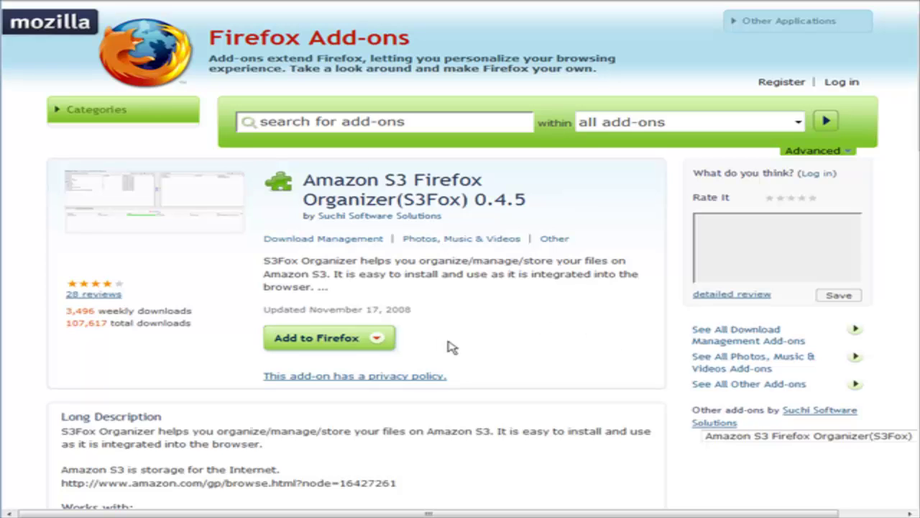
- Install the S3Fox 0.4.5 add-on, restart Firefox, and launch S3 Organizer from Tools
click(335, 337)
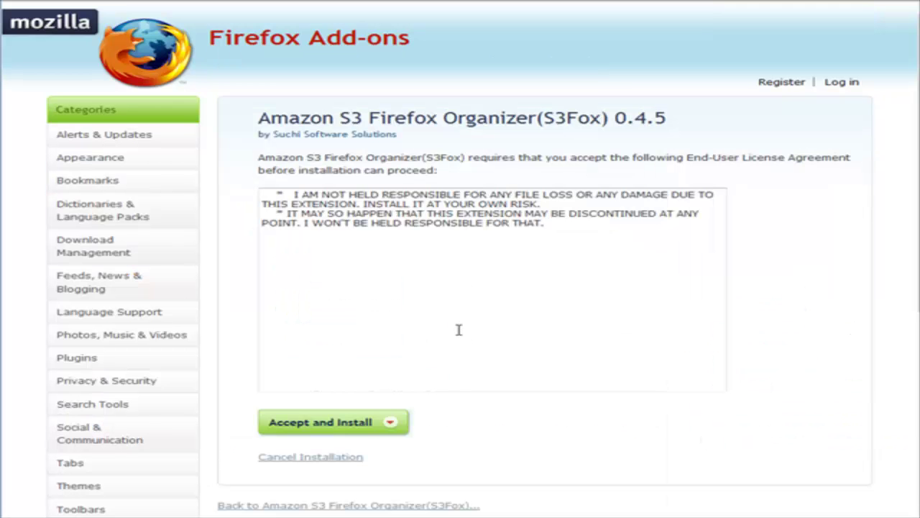
click(353, 431)
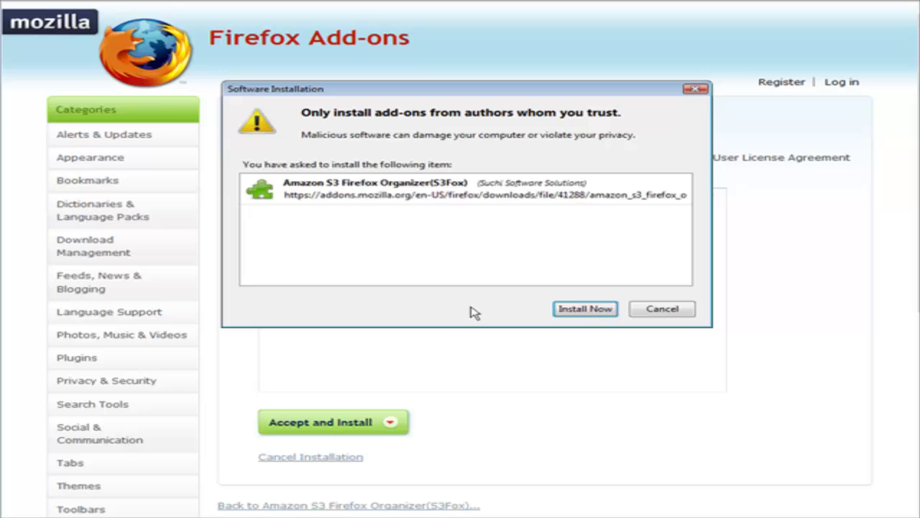
click(585, 309)
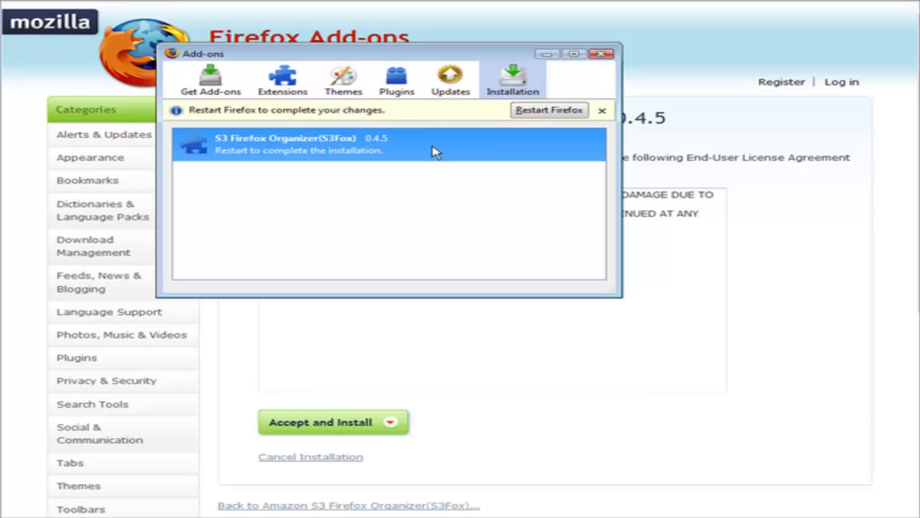
click(550, 110)
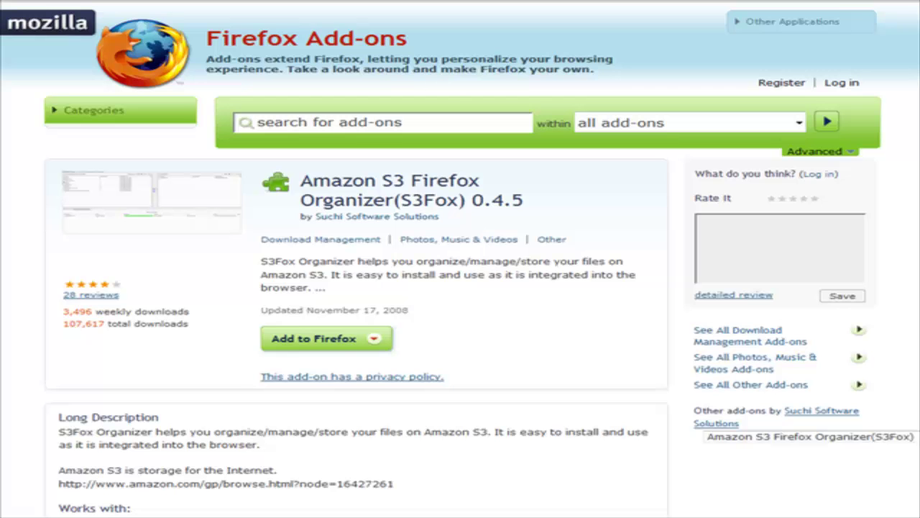
key(alt+t)
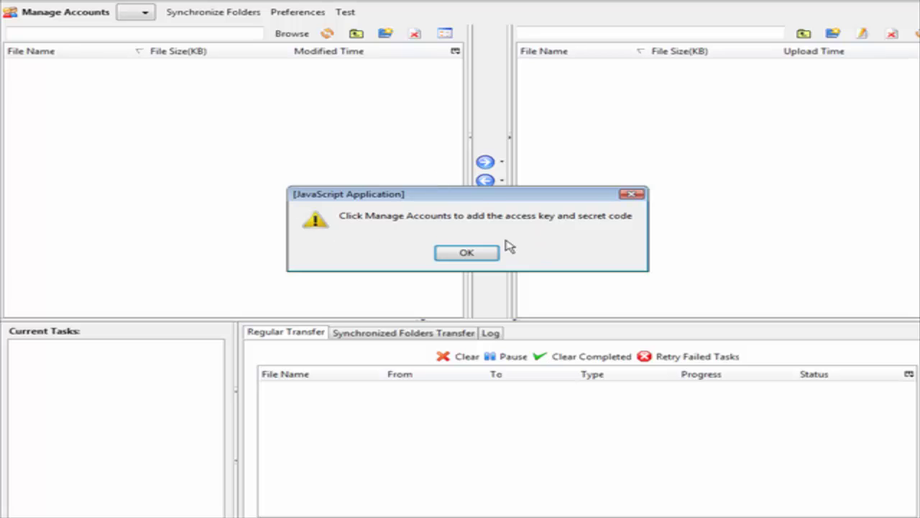
click(466, 252)
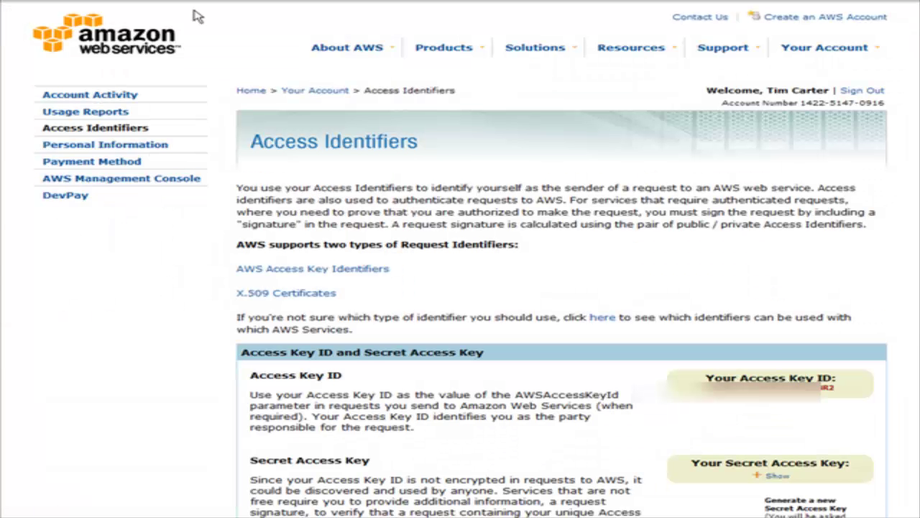
- Copy the Access Key ID into Notepad and start a new line below it
mouse_move(766, 88)
drag(706, 377, 837, 384)
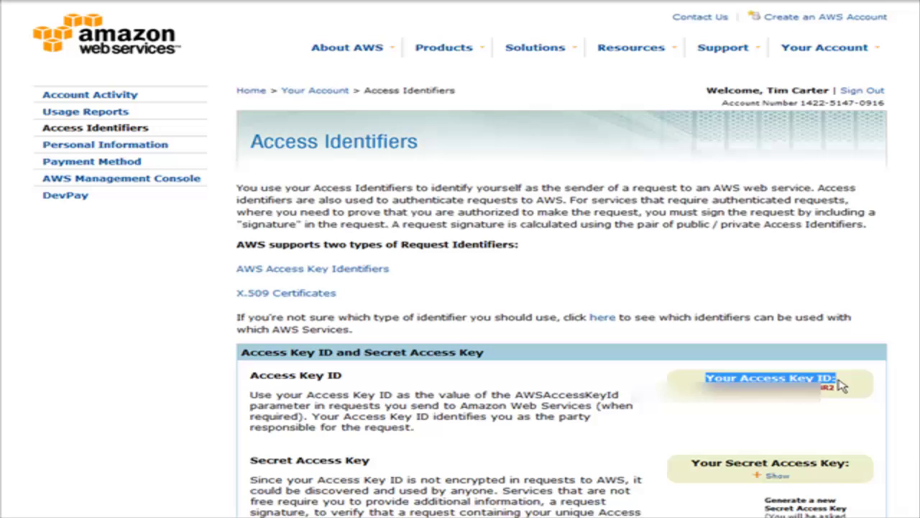
right_click(866, 392)
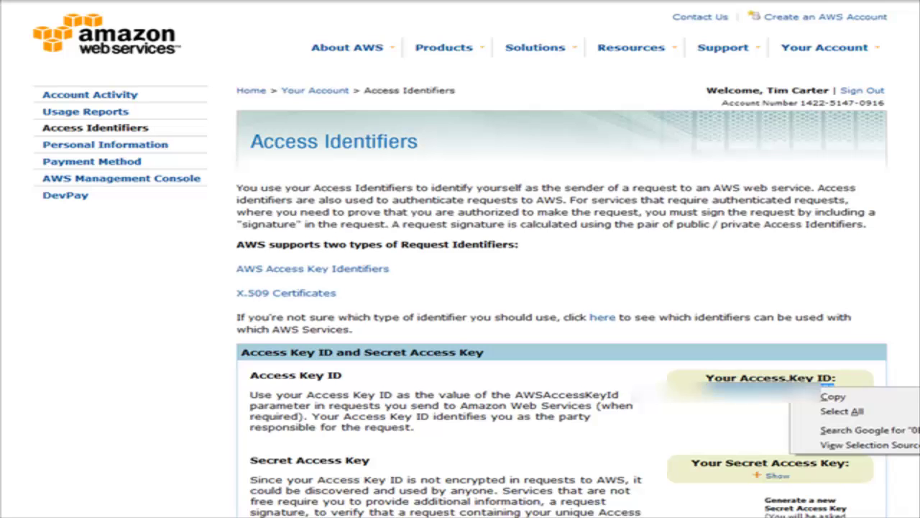
click(833, 397)
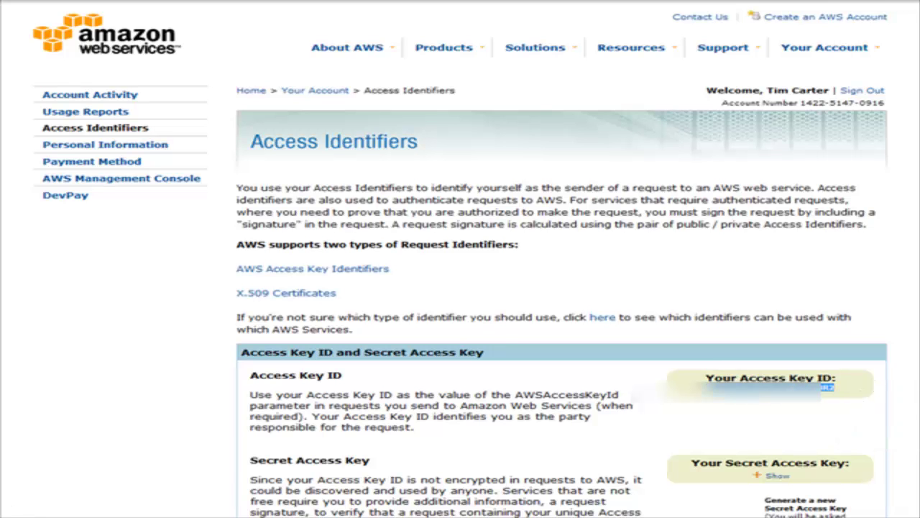
click(827, 387)
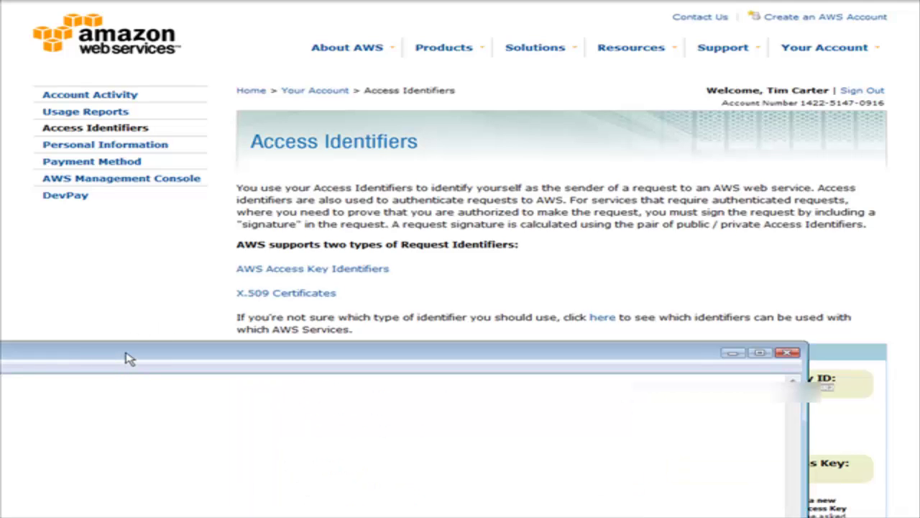
drag(126, 358, 417, 191)
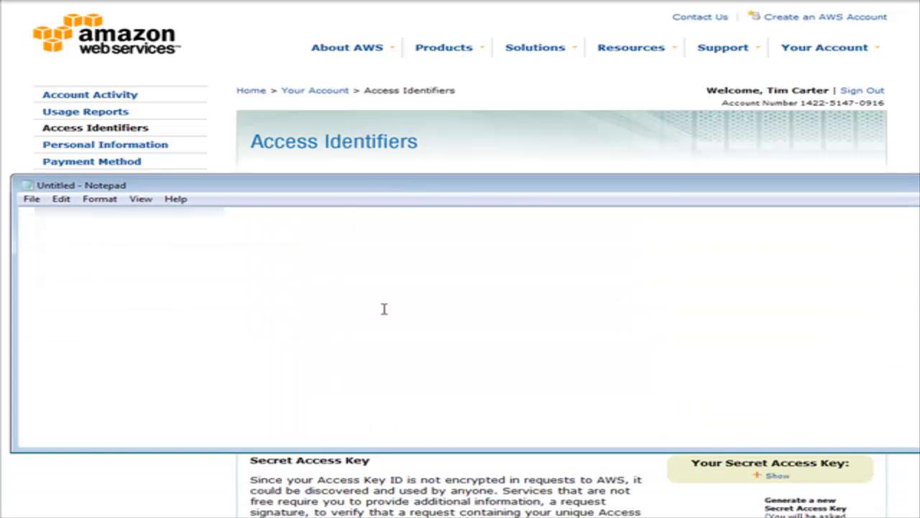
key(ctrl+v)
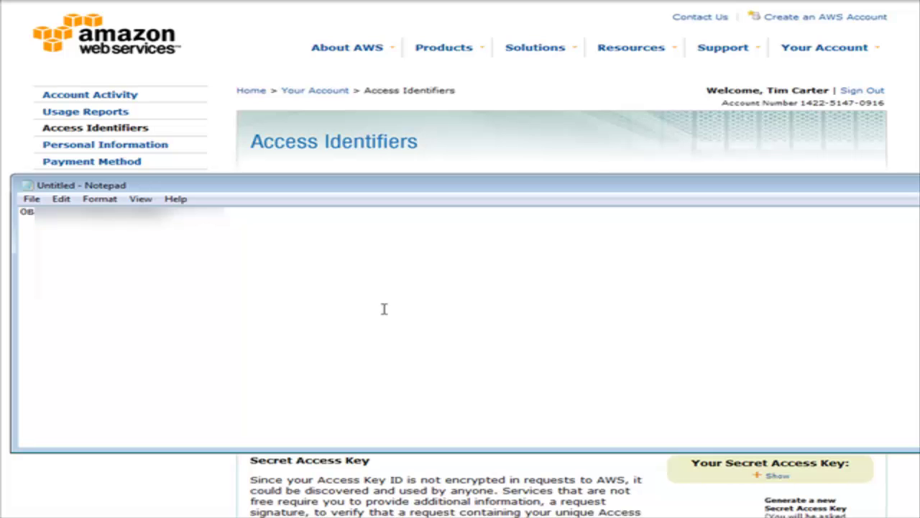
key(Return)
- Reveal the Secret Access Key and paste it on line 2 of the Notepad file
click(573, 82)
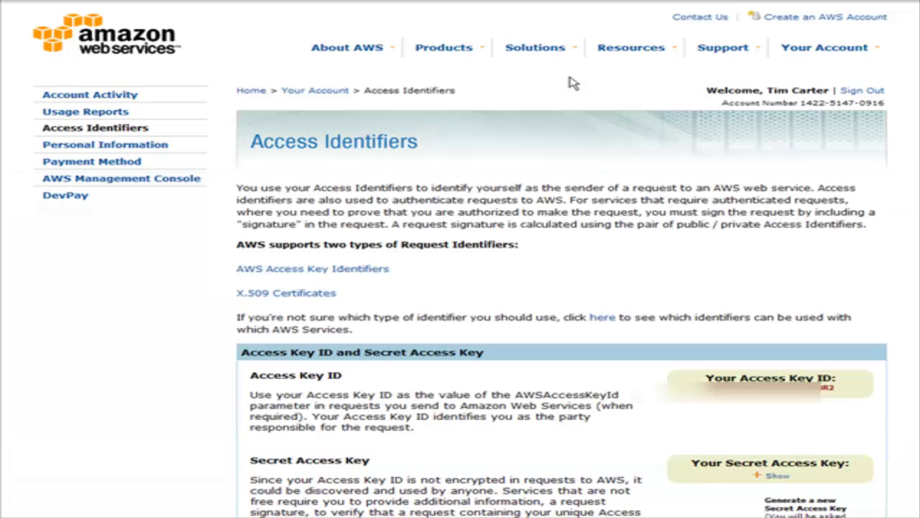
click(777, 478)
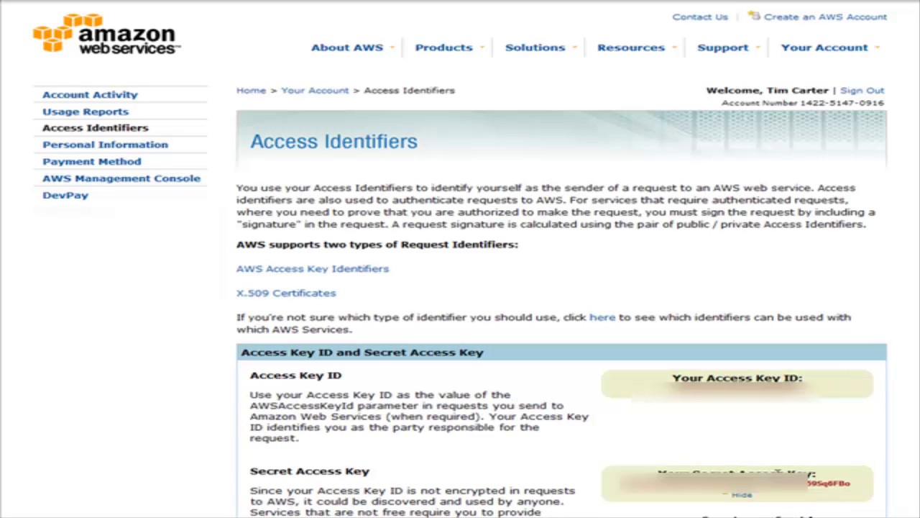
drag(620, 483, 849, 486)
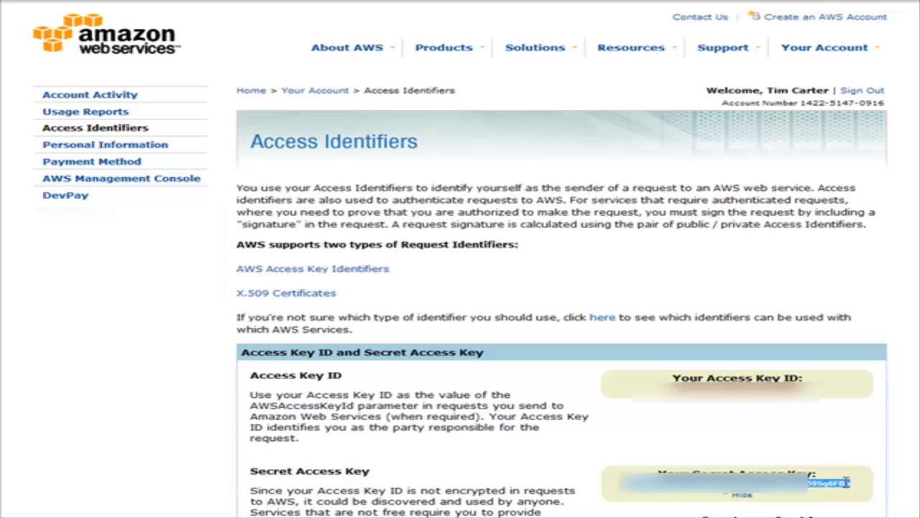
right_click(849, 486)
click(871, 494)
key(alt+Tab)
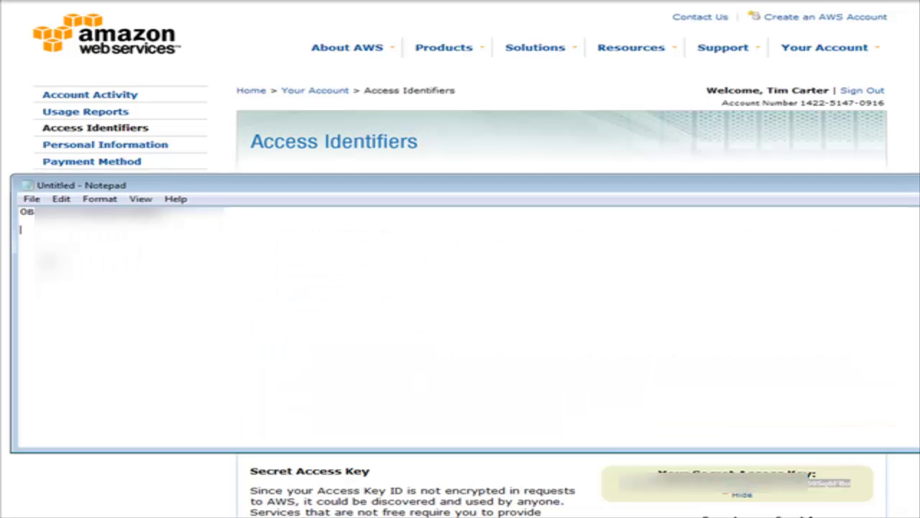
key(ctrl+v)
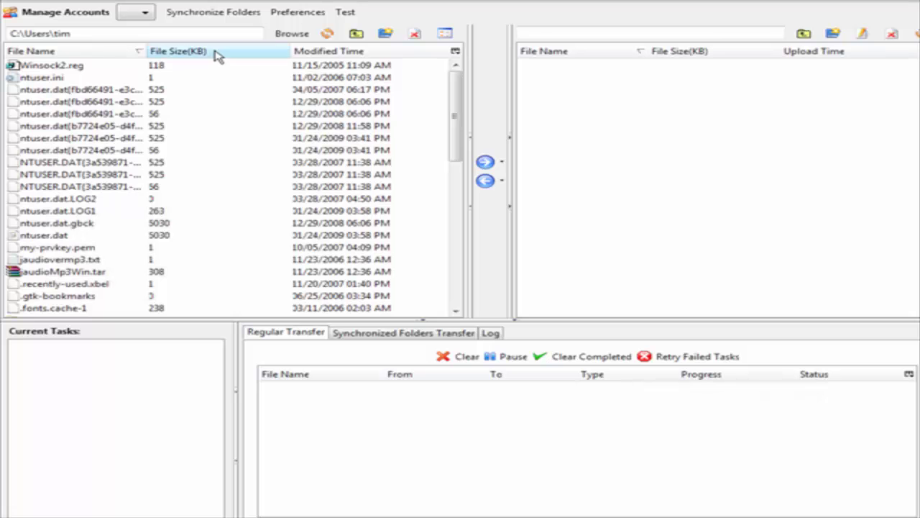
- Start a new S3 account named 's3 acc 1' and paste the keys into its fields
click(82, 16)
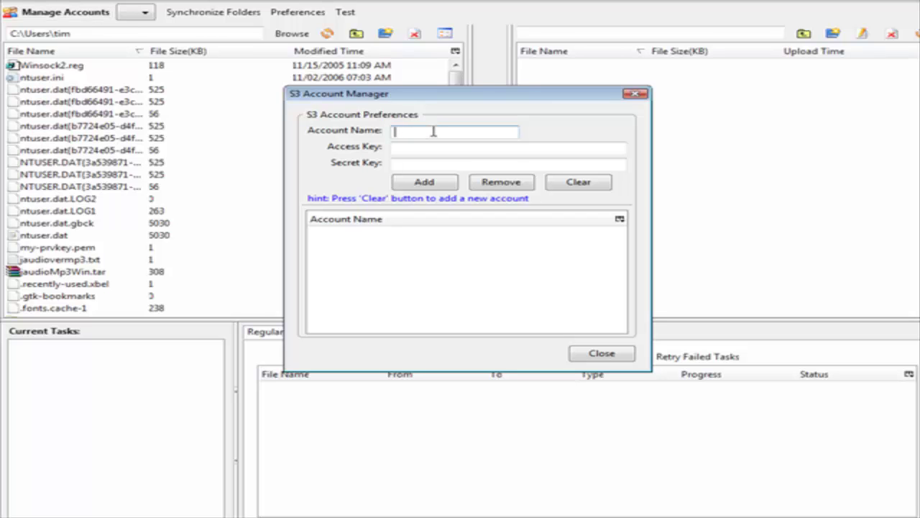
text(s3 acc 1)
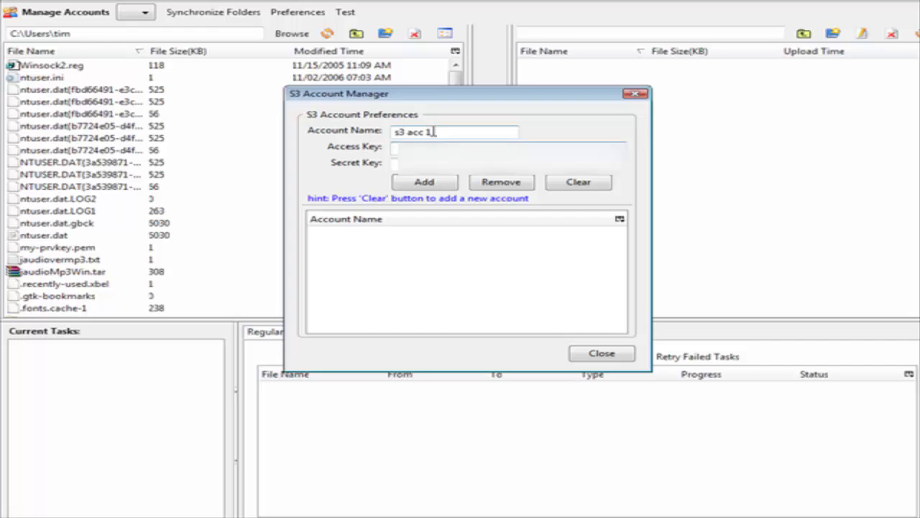
key(Tab)
key(ctrl+v)
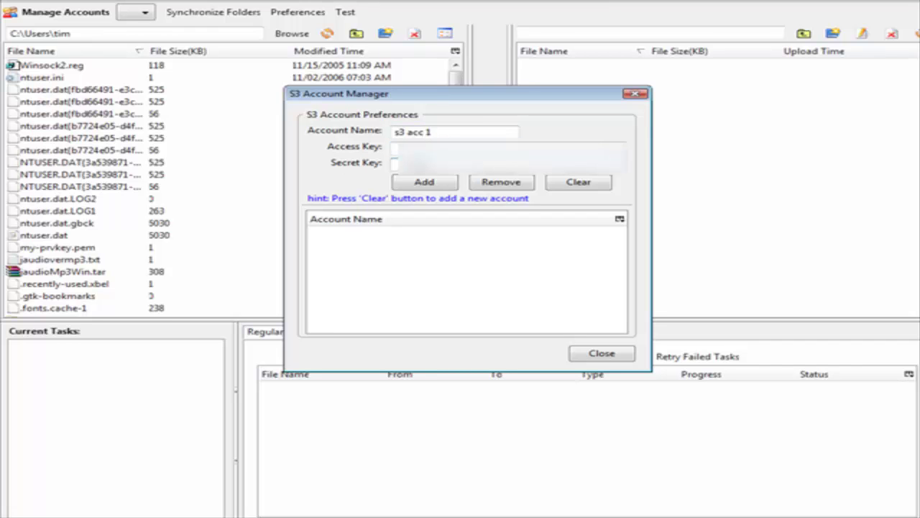
key(ctrl+v)
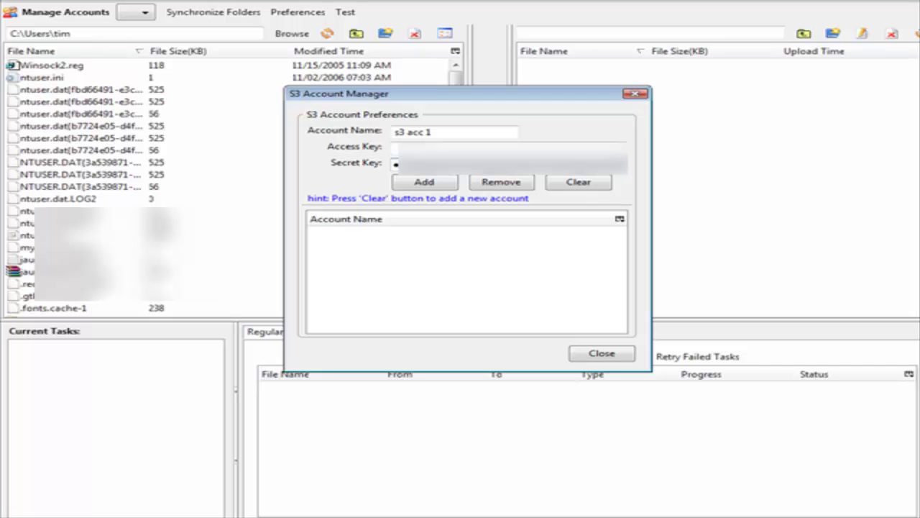
- Paste the access key from Notepad, add the 's3 acc 1' account, and close the manager
key(alt+Tab)
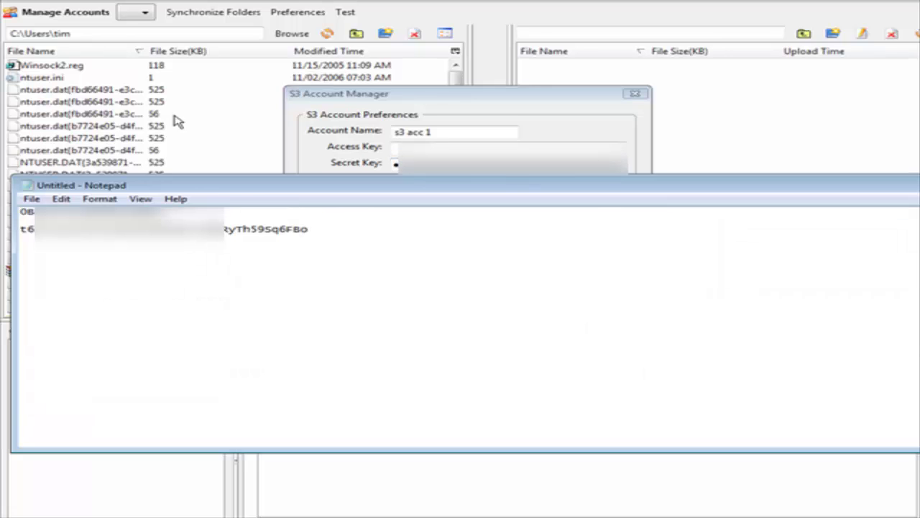
drag(161, 208, 15, 210)
right_click(56, 208)
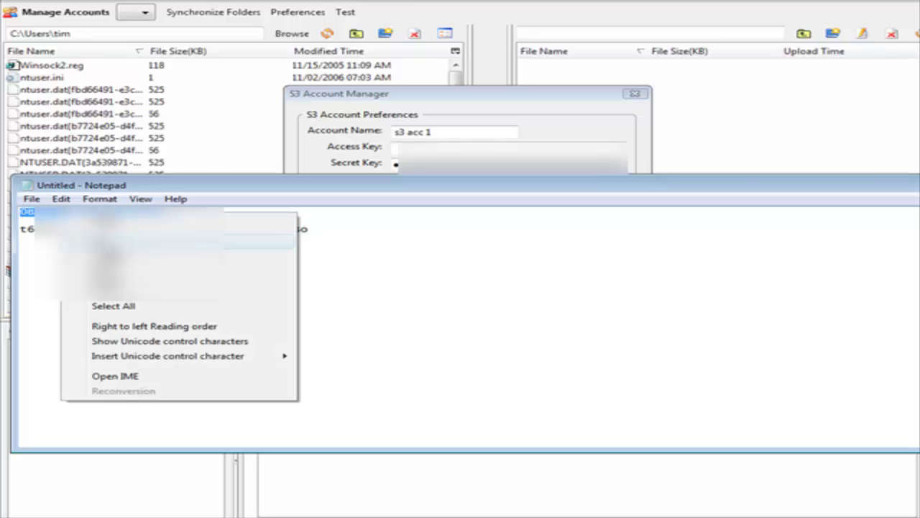
click(259, 246)
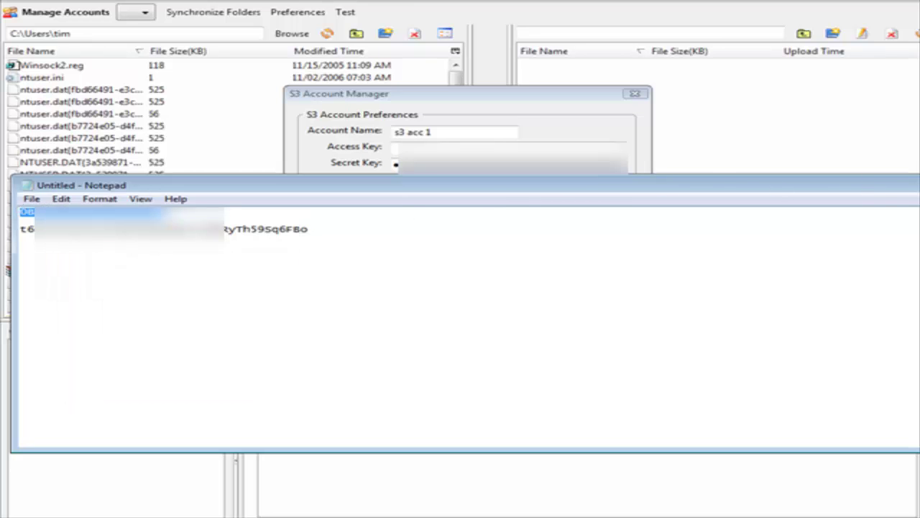
key(alt+Tab)
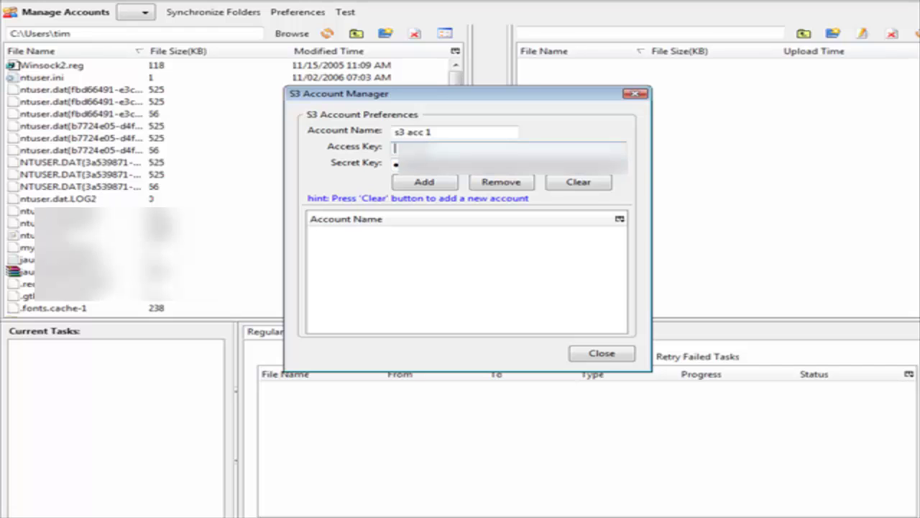
key(ctrl+v)
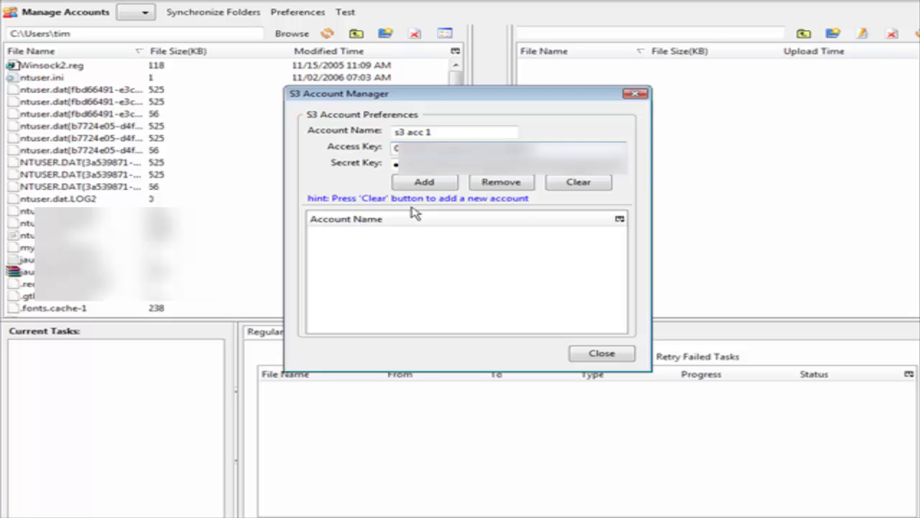
click(423, 184)
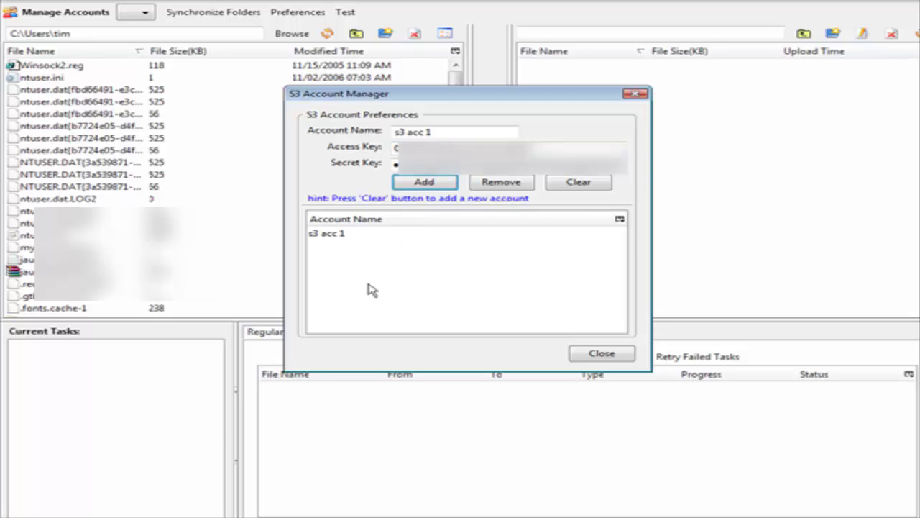
click(341, 234)
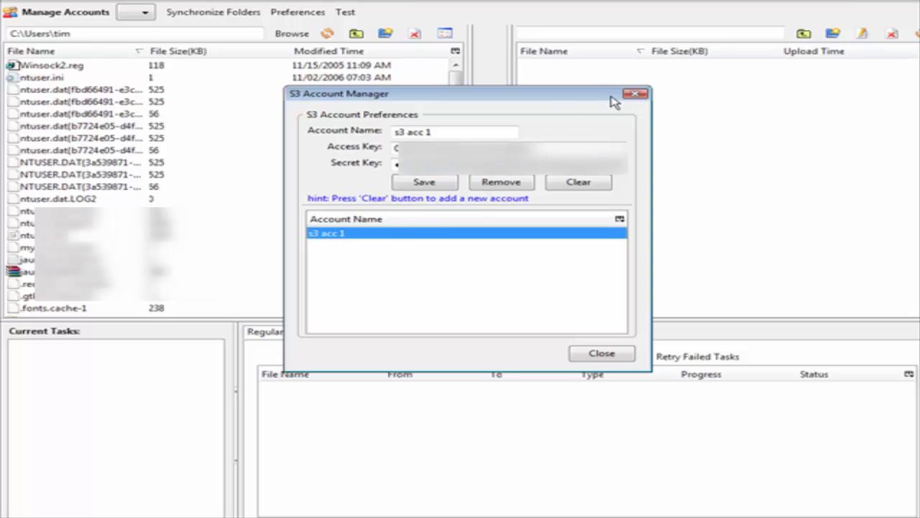
click(602, 355)
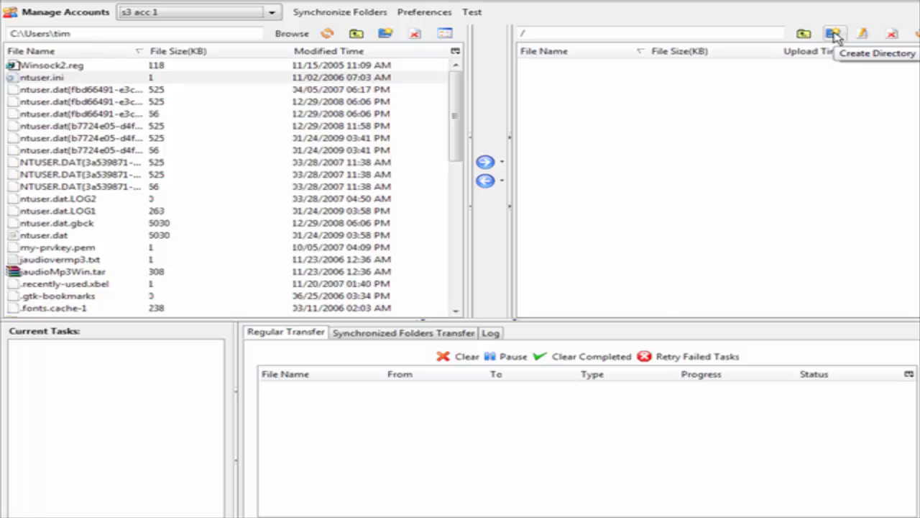
- Create the buckets store-videos and public-videos in the S3 root
click(832, 33)
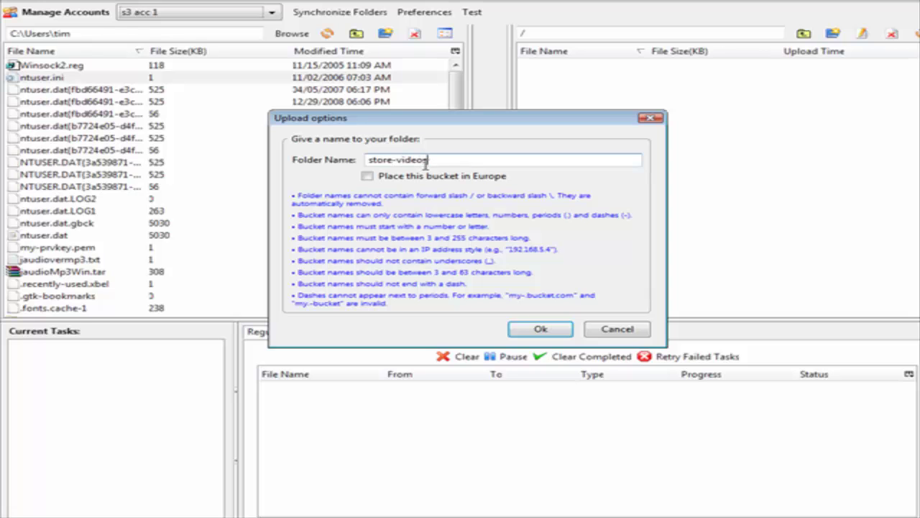
click(540, 329)
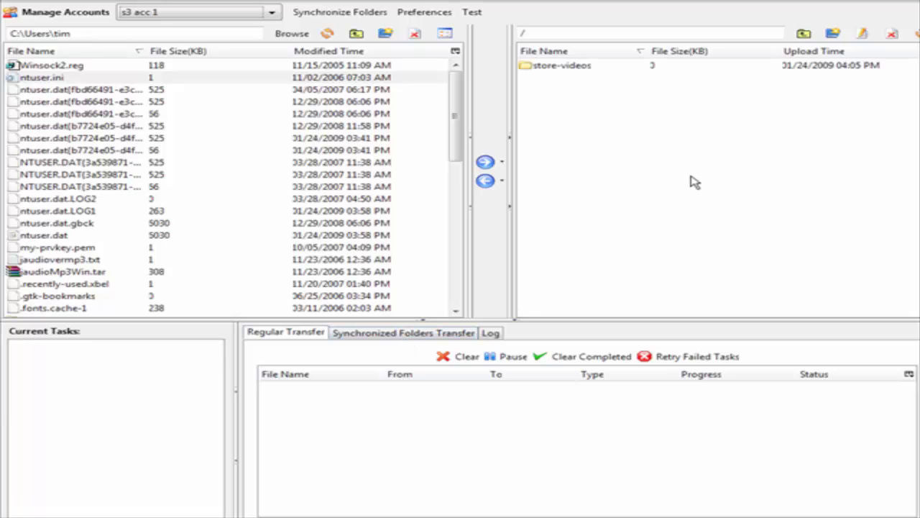
click(835, 34)
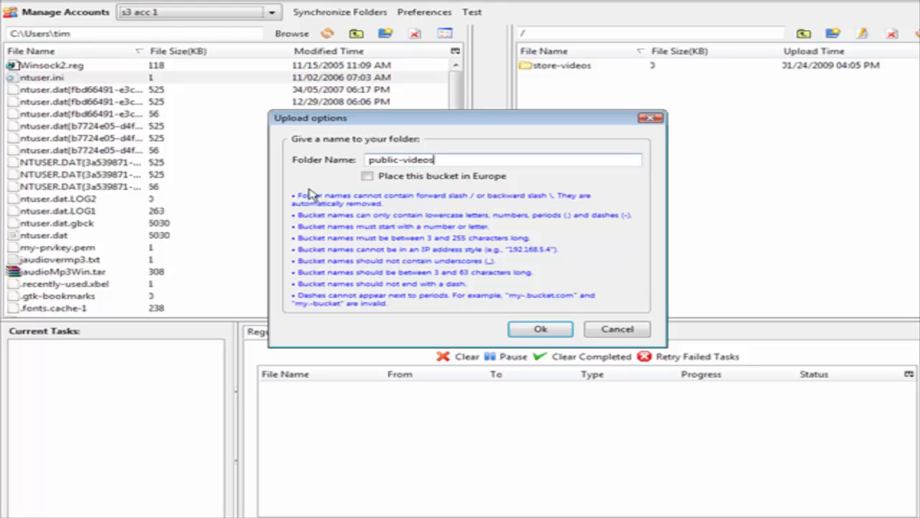
click(541, 330)
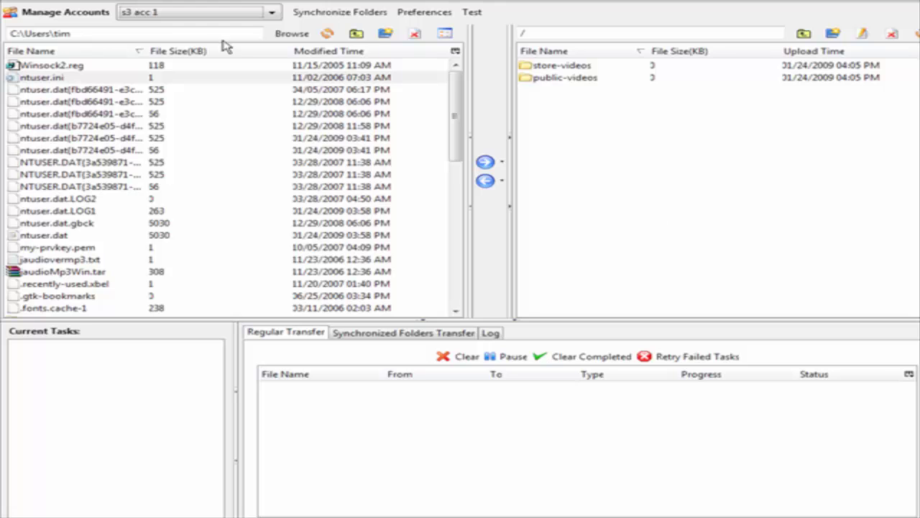
click(133, 36)
- View the store-videos bucket's permissions, leaving them unchanged
click(561, 68)
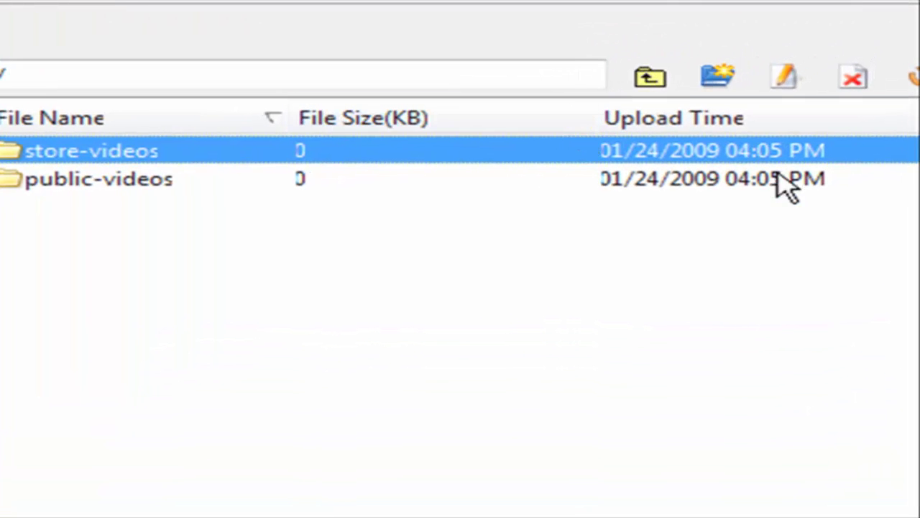
click(791, 80)
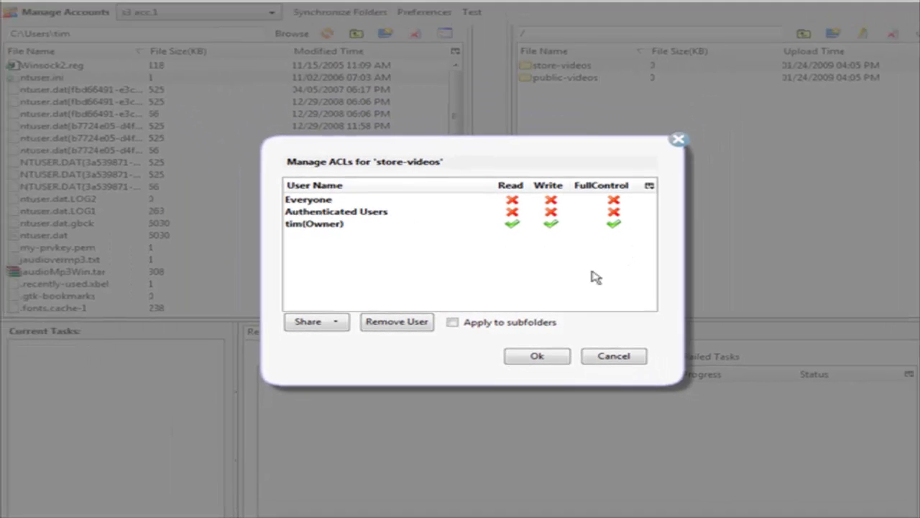
click(613, 355)
- Give Everyone read access on the public-videos bucket
click(598, 68)
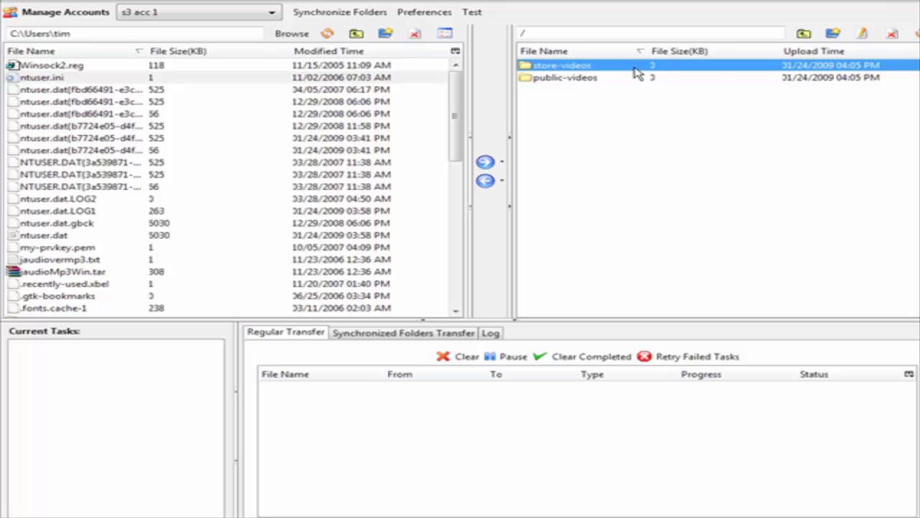
click(579, 79)
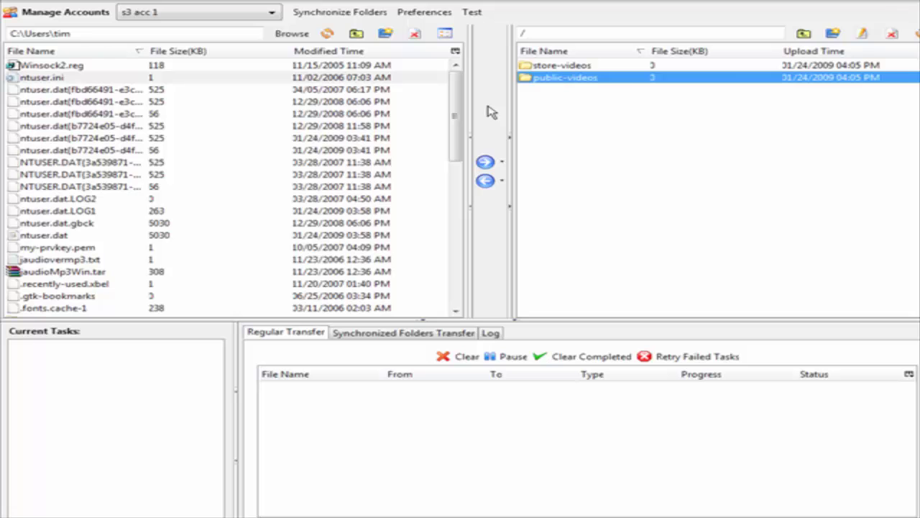
click(862, 34)
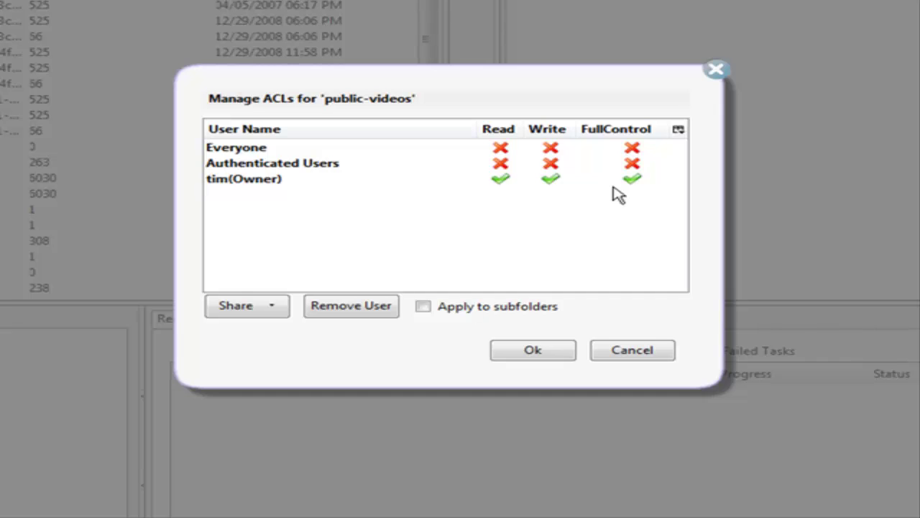
click(501, 148)
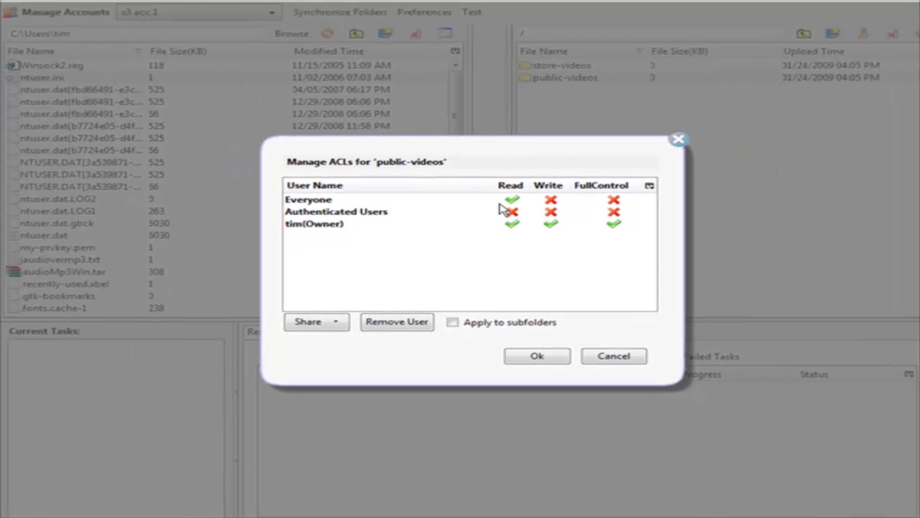
click(535, 356)
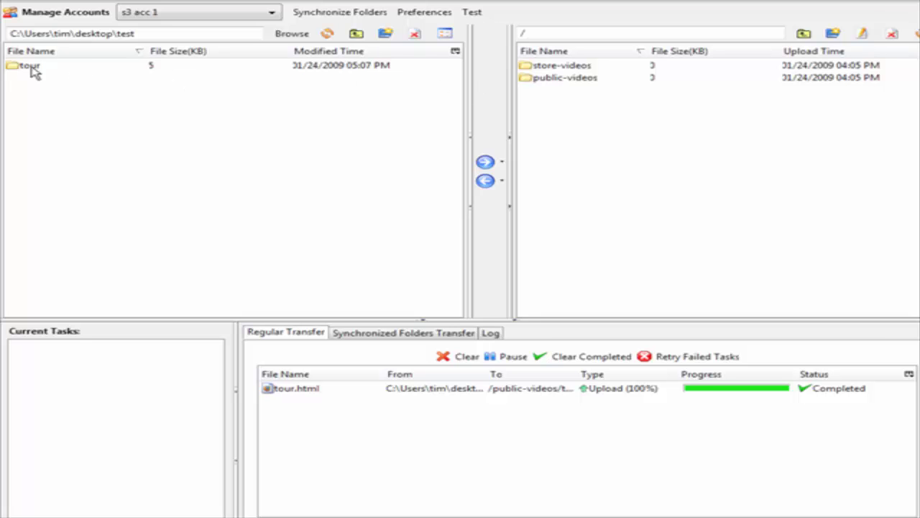
- Open the public-videos bucket in the remote pane
double_click(579, 80)
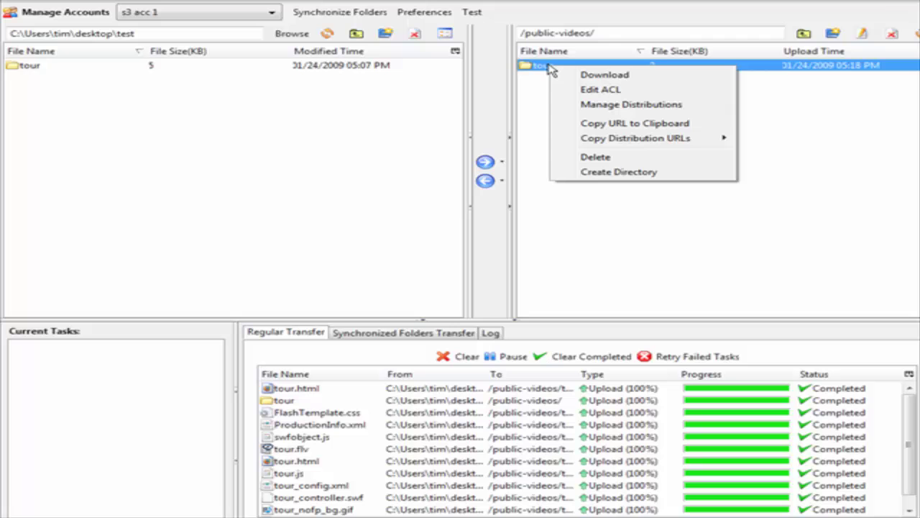
- Check the tour folder's permissions without changes, then return to the bucket list
click(874, 218)
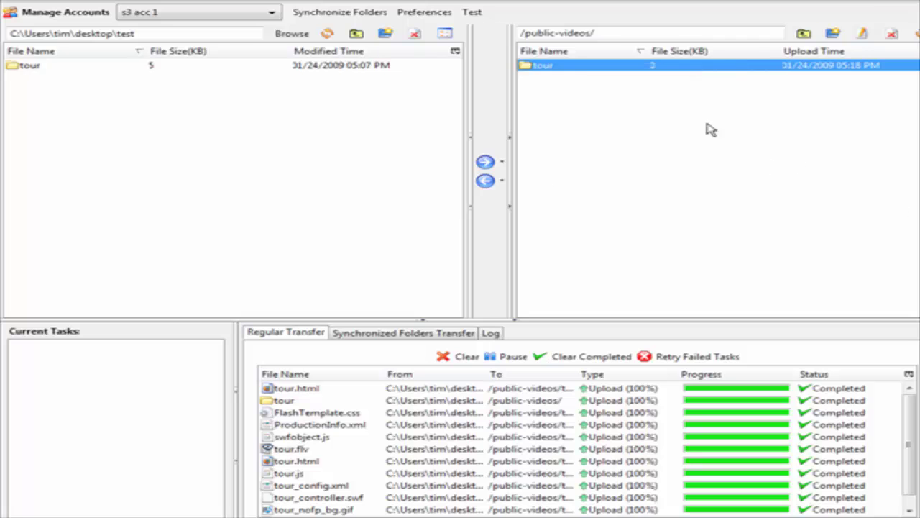
right_click(579, 70)
click(612, 91)
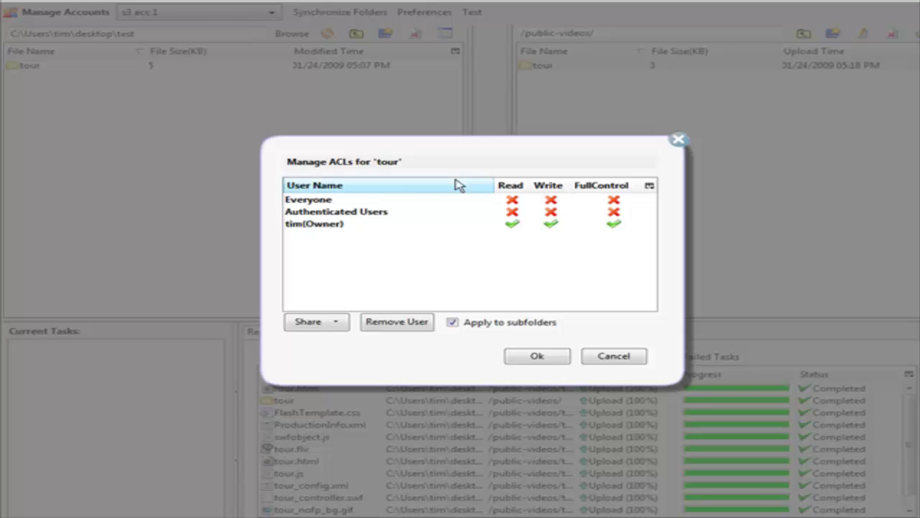
click(626, 356)
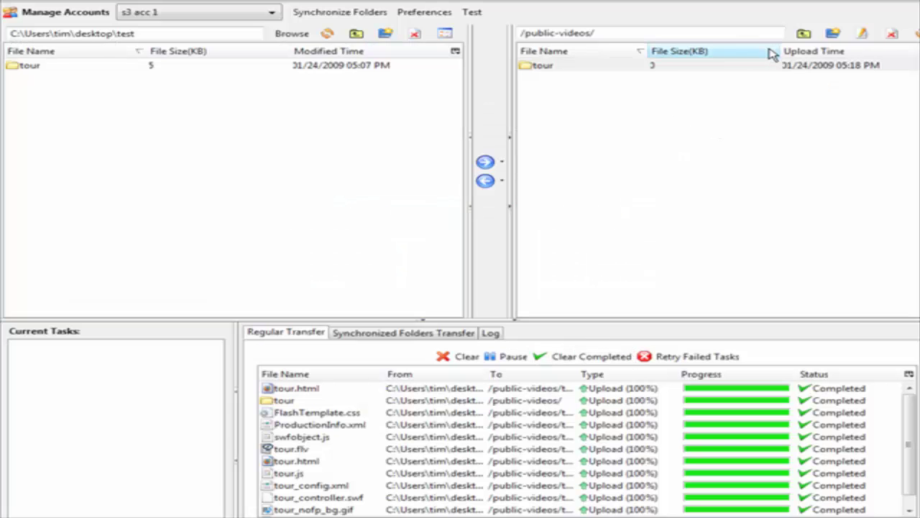
click(804, 34)
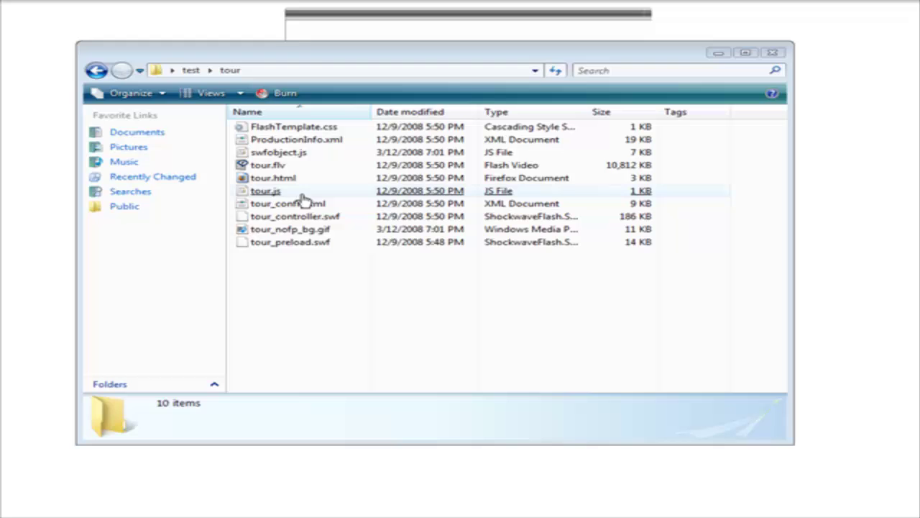
- Open tour.html in Notepad, copy the <div id="media"> embed block, and close Notepad
right_click(285, 179)
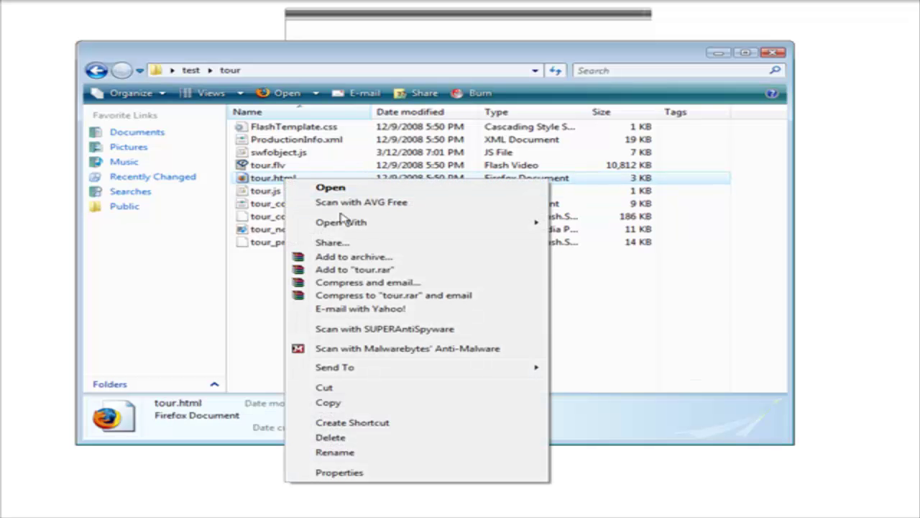
mouse_move(343, 222)
click(595, 248)
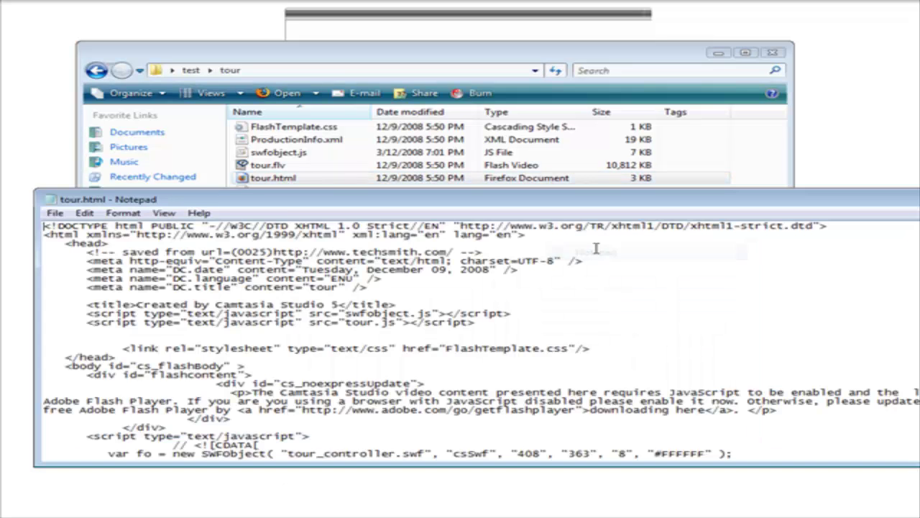
scroll(445, 287, down, 9)
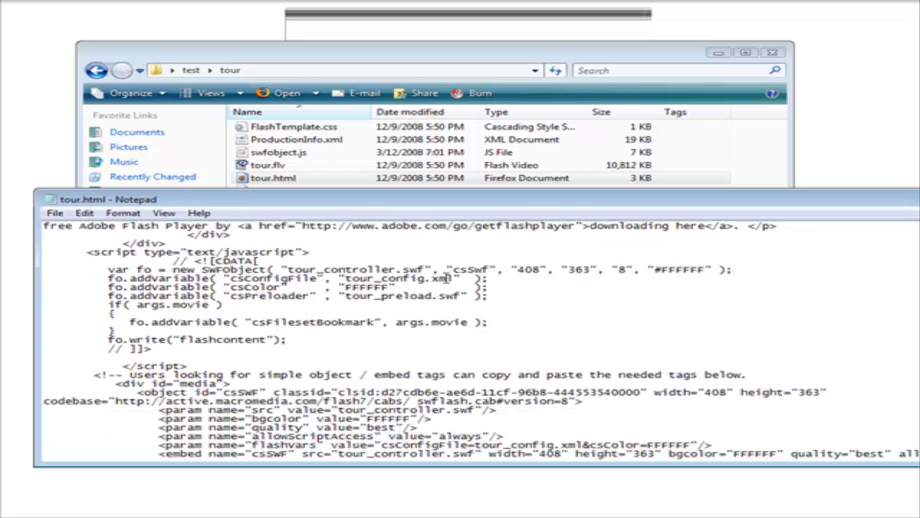
scroll(450, 276, down, 1)
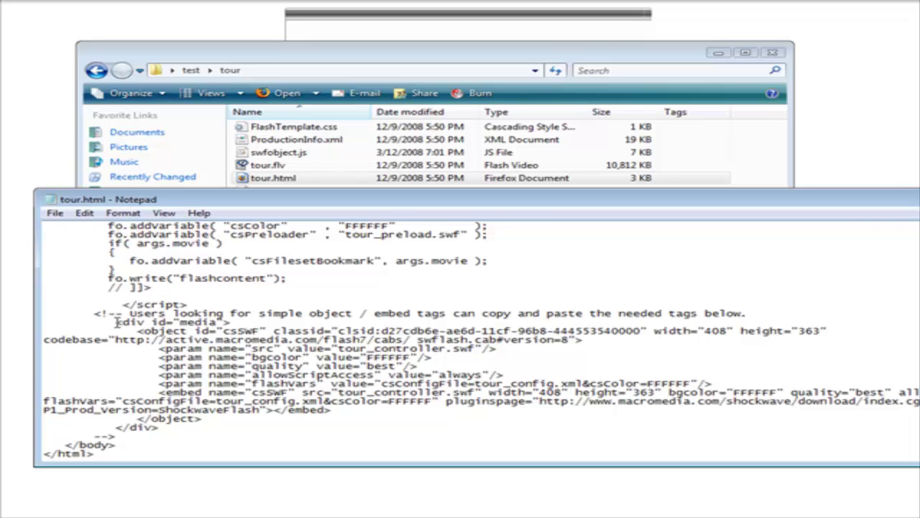
drag(115, 322, 235, 424)
right_click(192, 376)
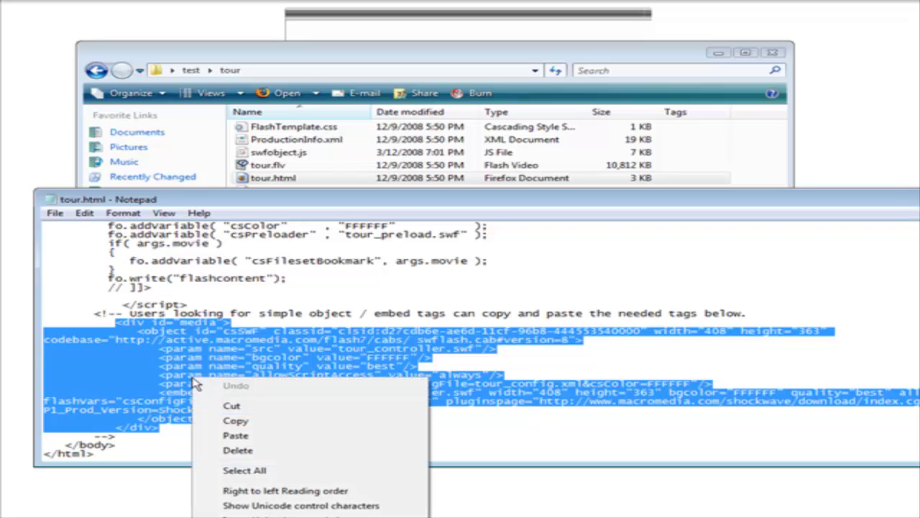
click(245, 423)
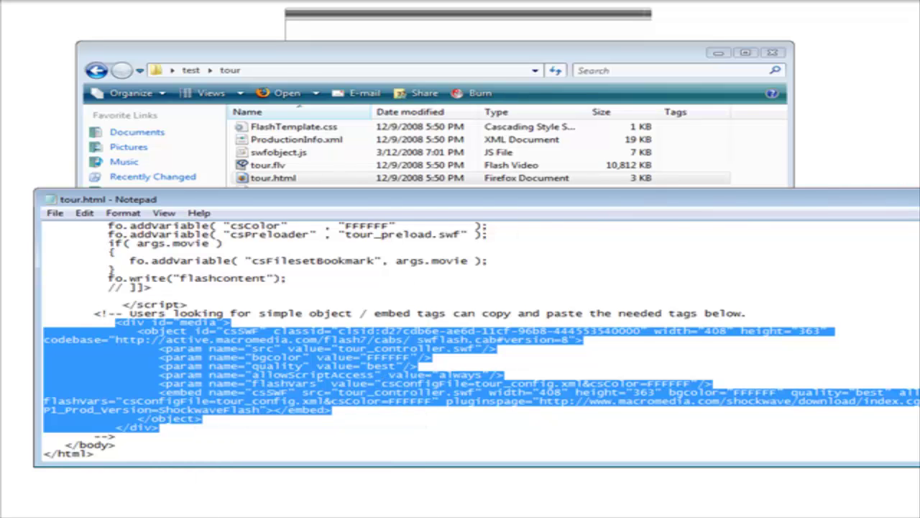
key(alt+F4)
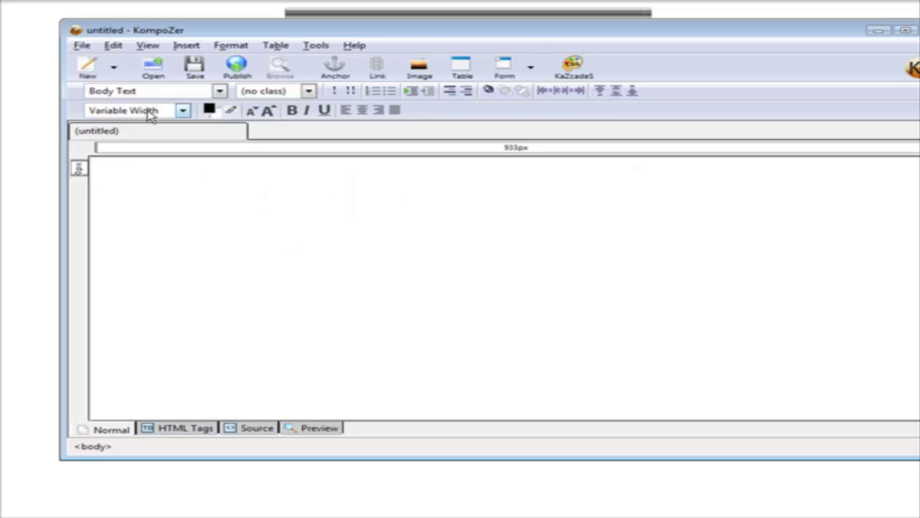
- Paste the media div embed block on a new line after the <br> tag in the page source
click(248, 433)
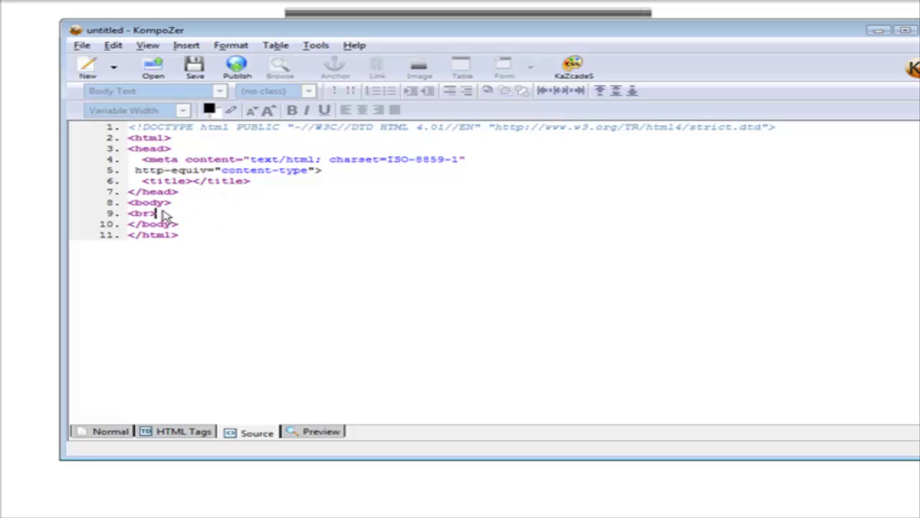
key(Return)
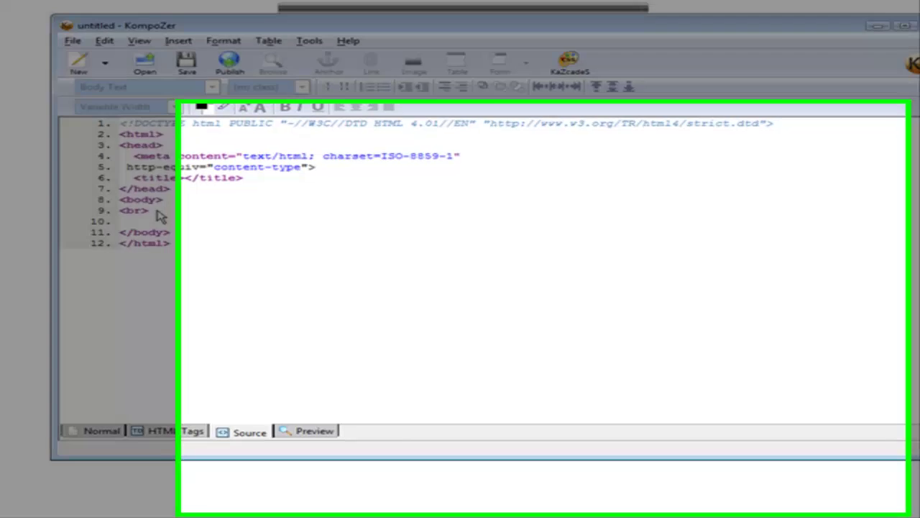
key(ctrl+v)
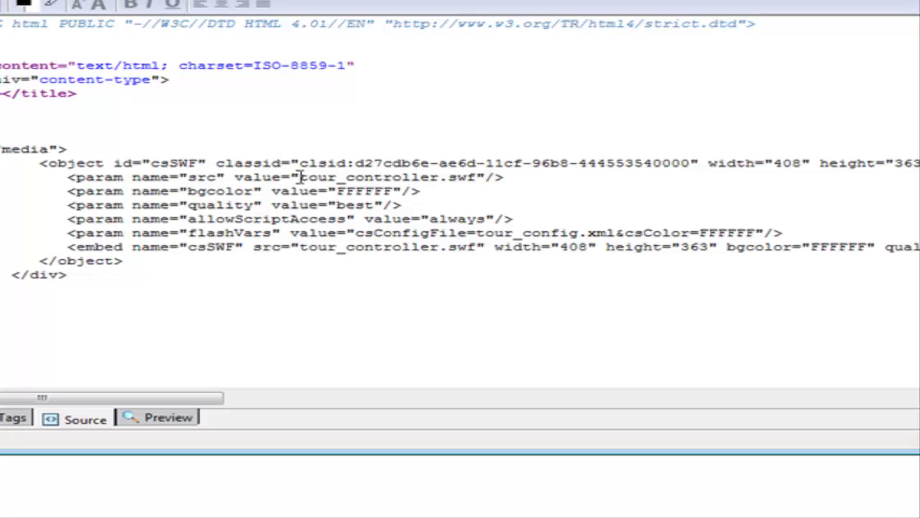
drag(300, 177, 395, 176)
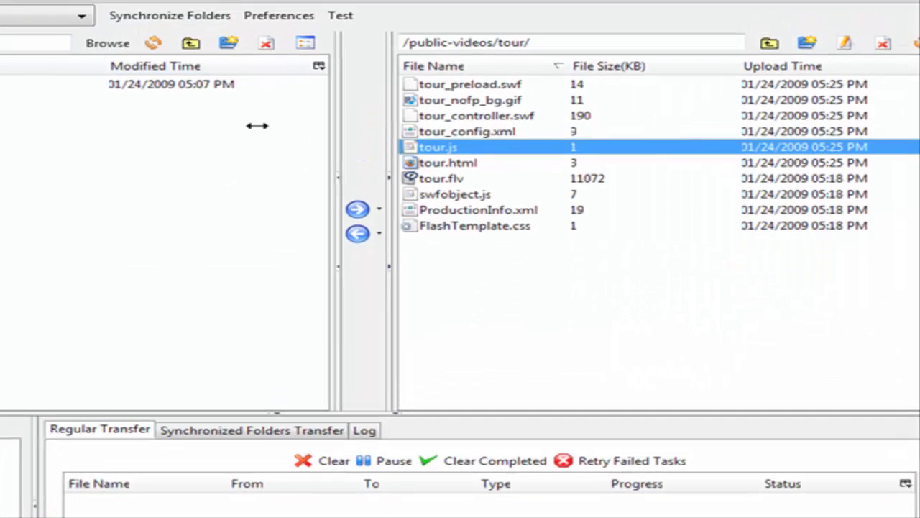
- Select 'tour/' in S3Fox's remote path /public-videos/tour/
drag(498, 42, 531, 43)
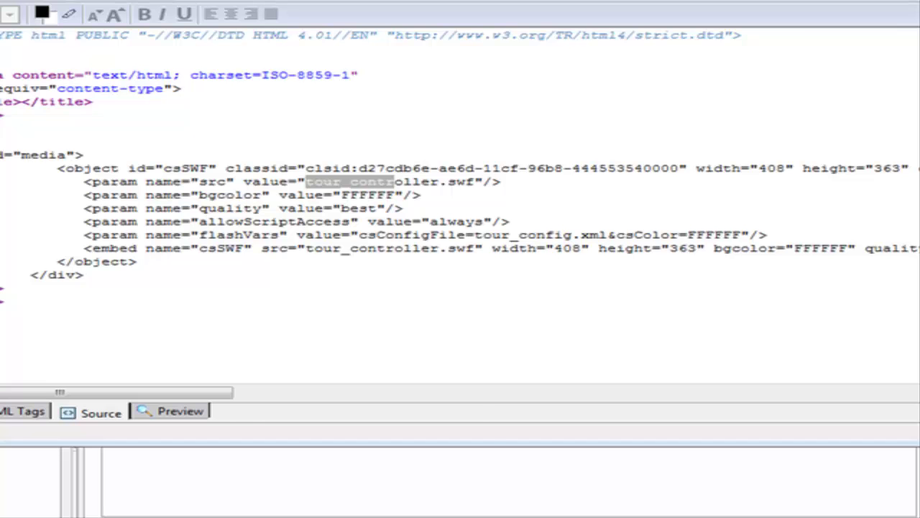
- Copy the S3 tour URL and paste it before tour_controller.swf, tour_config.xml and the embed src
right_click(192, 415)
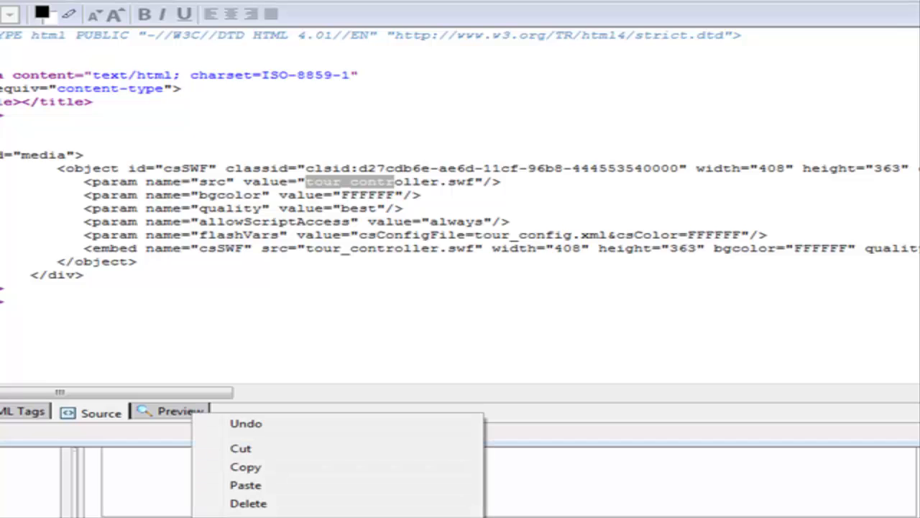
click(237, 466)
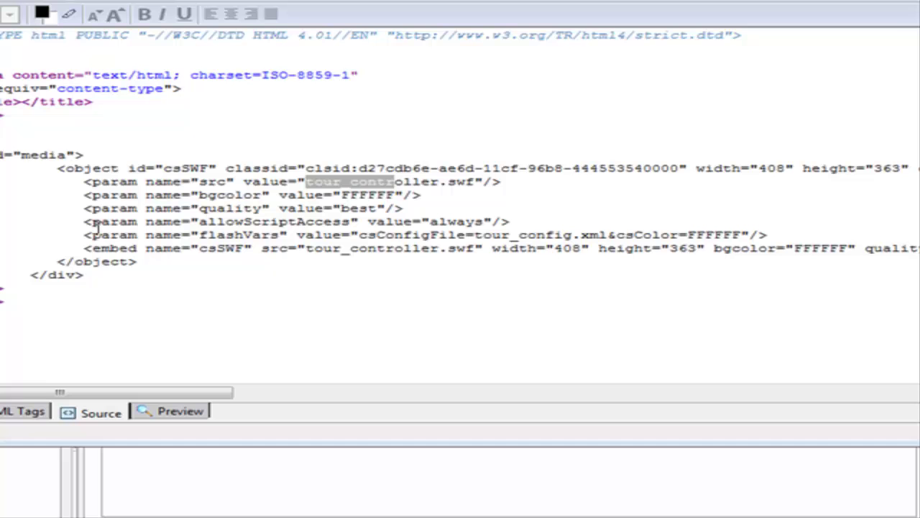
click(323, 181)
click(306, 181)
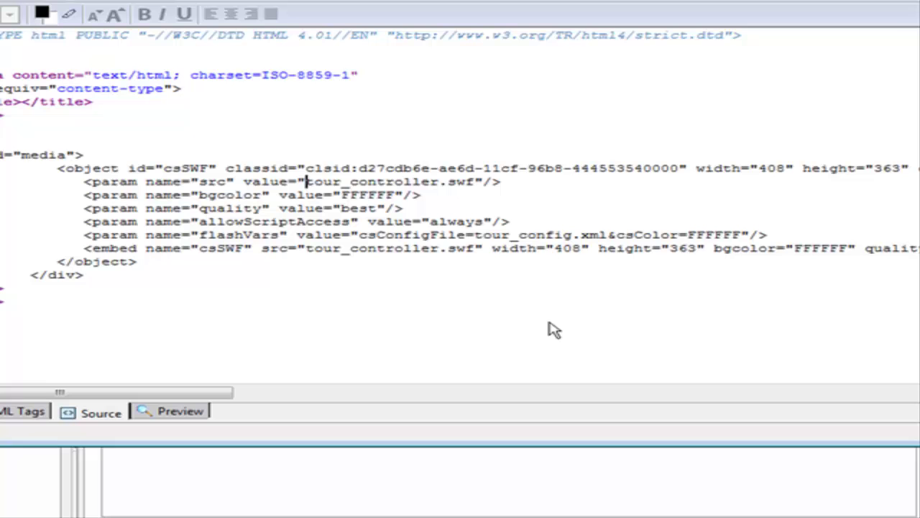
key(ctrl+v)
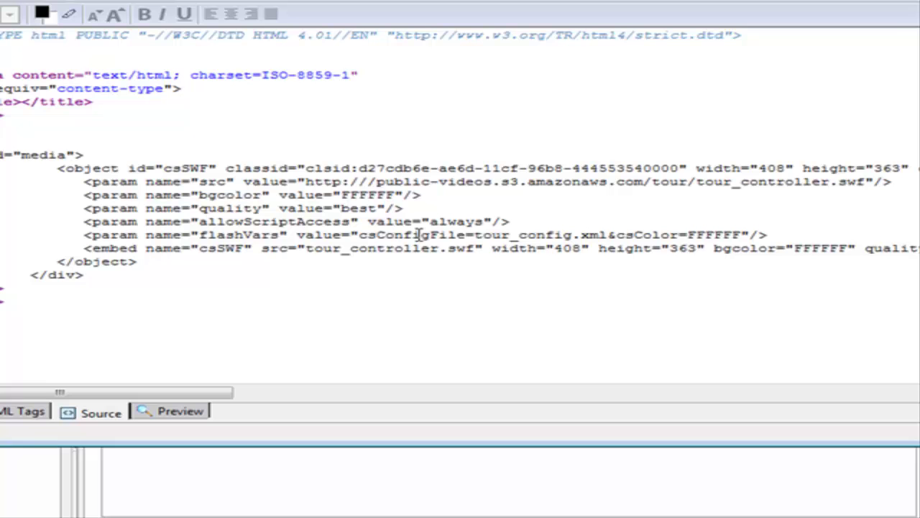
click(473, 235)
key(ctrl+v)
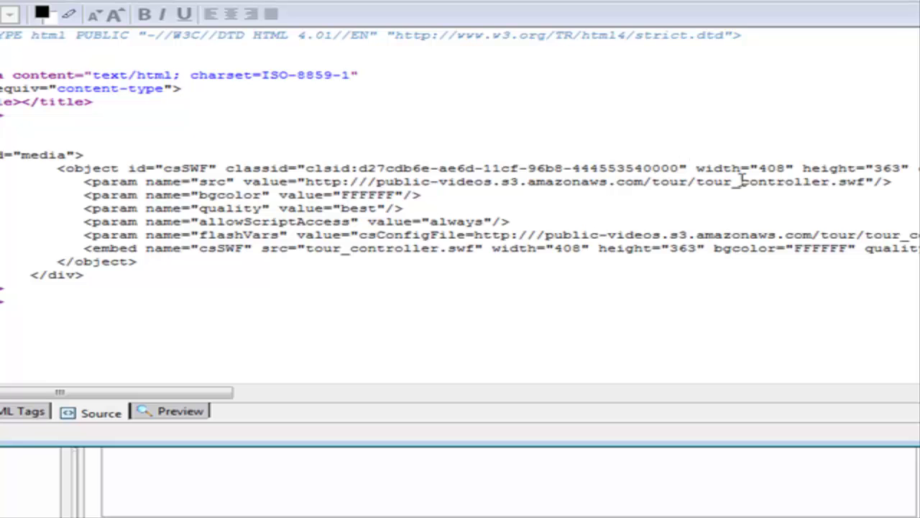
click(305, 248)
key(ctrl+v)
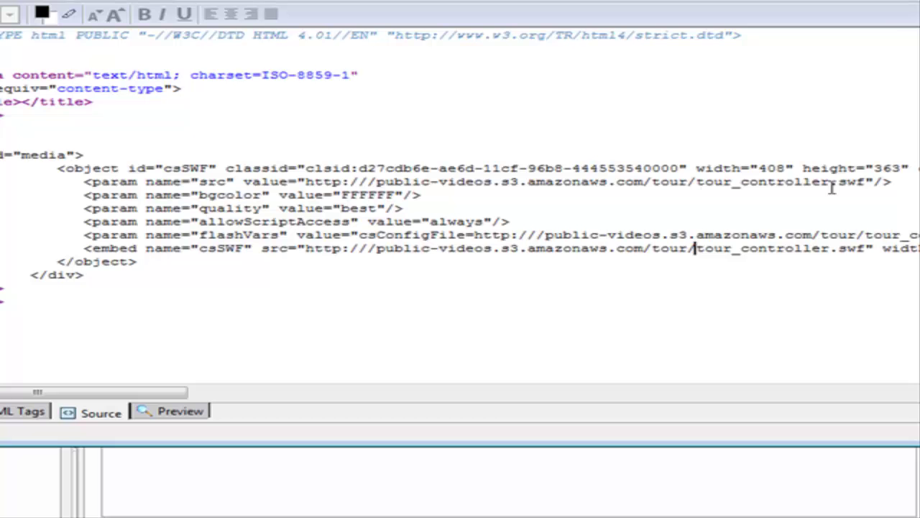
- Paste the S3 tour folder URL before the embed's tour_config.xml after csConfigFile=
drag(176, 392, 667, 408)
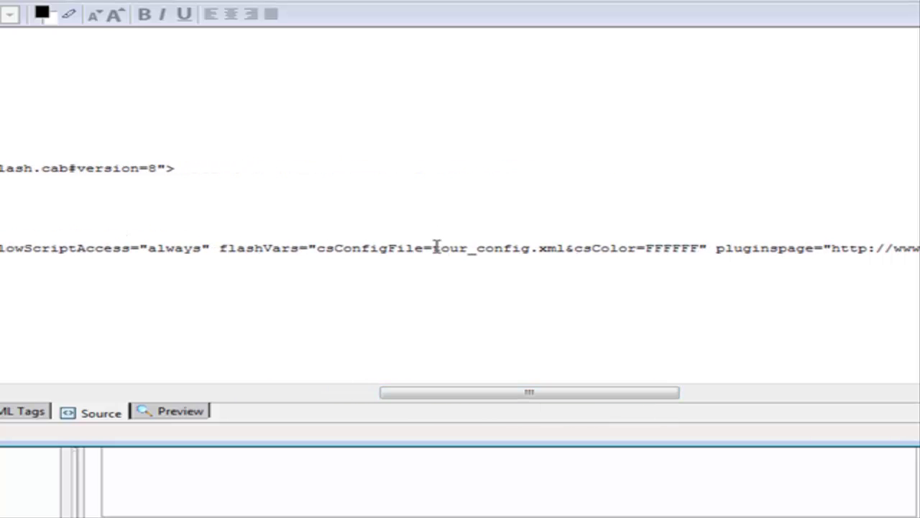
click(432, 248)
key(ctrl+v)
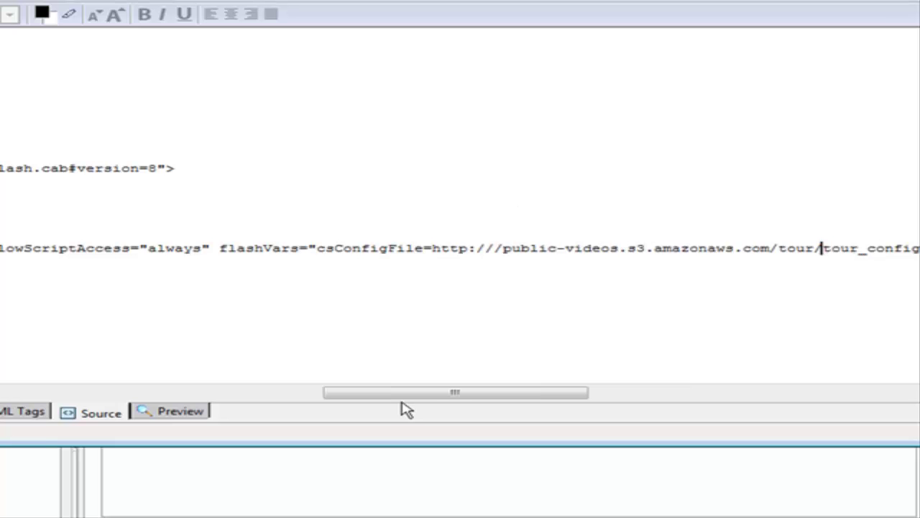
click(495, 248)
key(BackSpace)
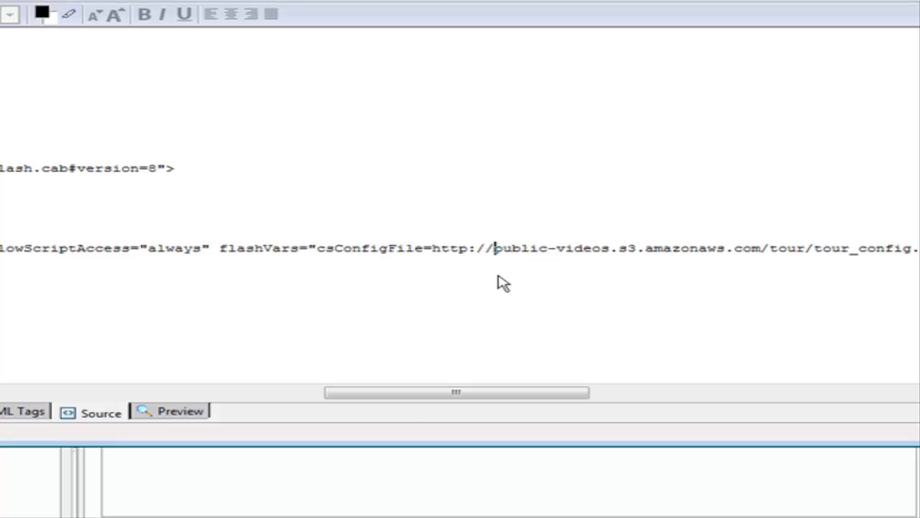
drag(414, 396, 516, 401)
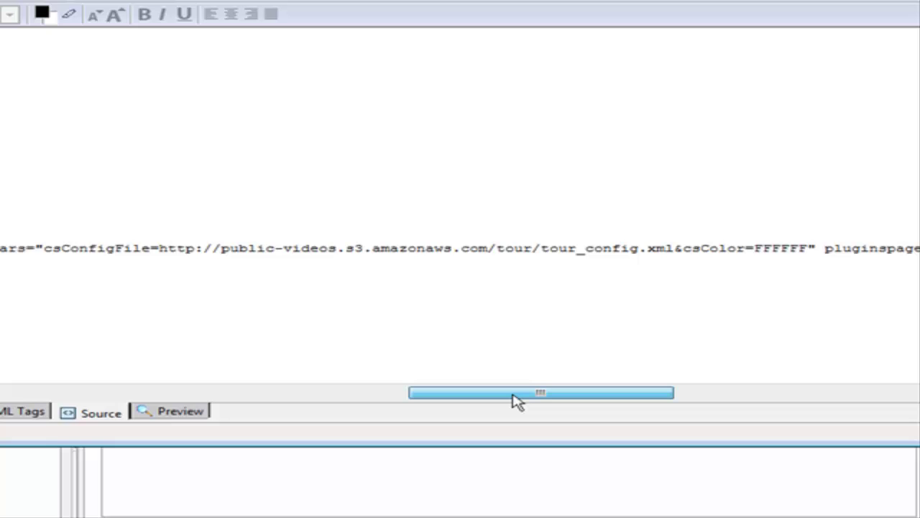
drag(516, 400, 0, 388)
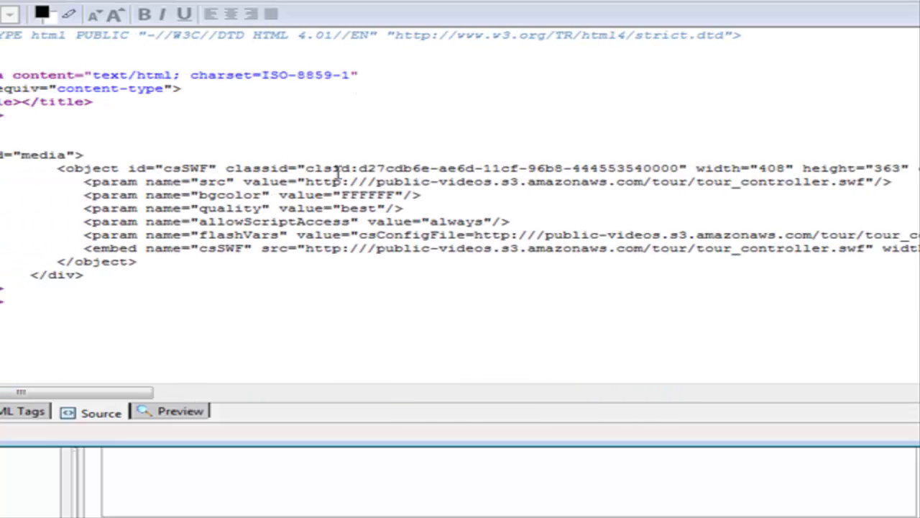
key(BackSpace)
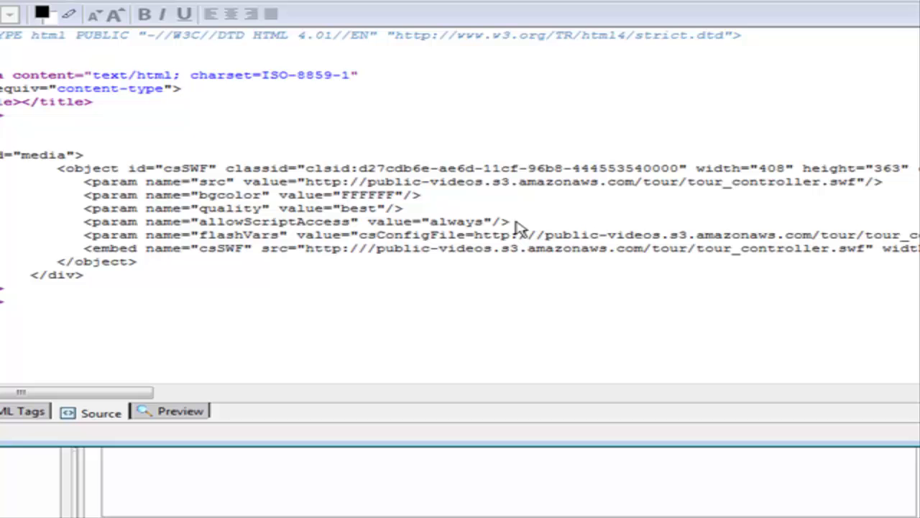
click(538, 235)
key(Delete)
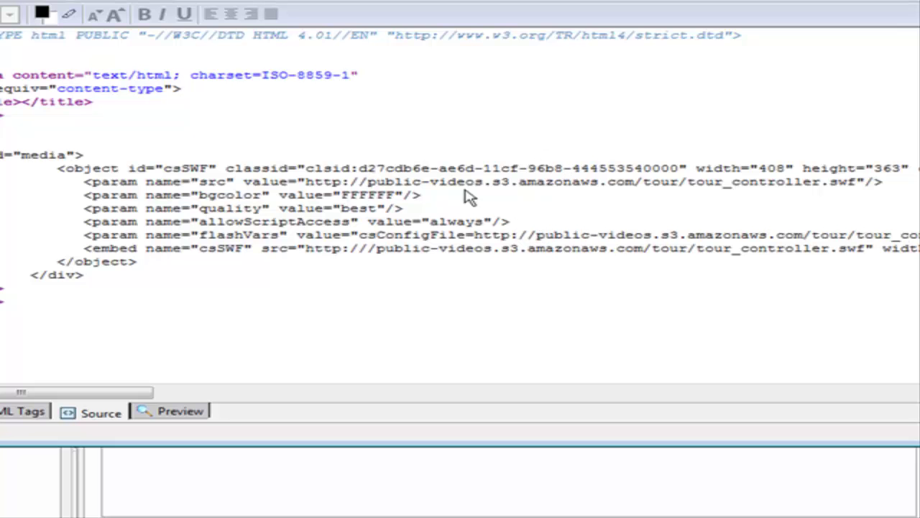
click(368, 248)
key(Delete)
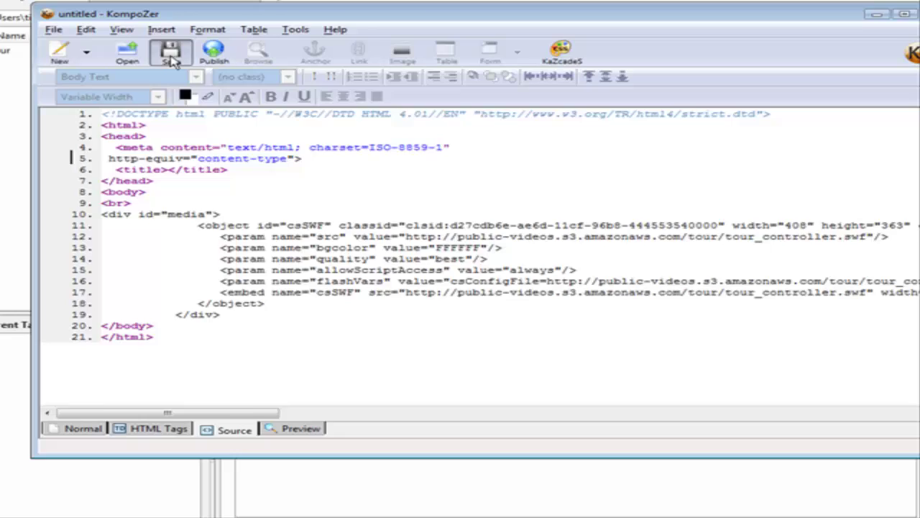
- Start saving the page and give it the title testingembed
click(194, 71)
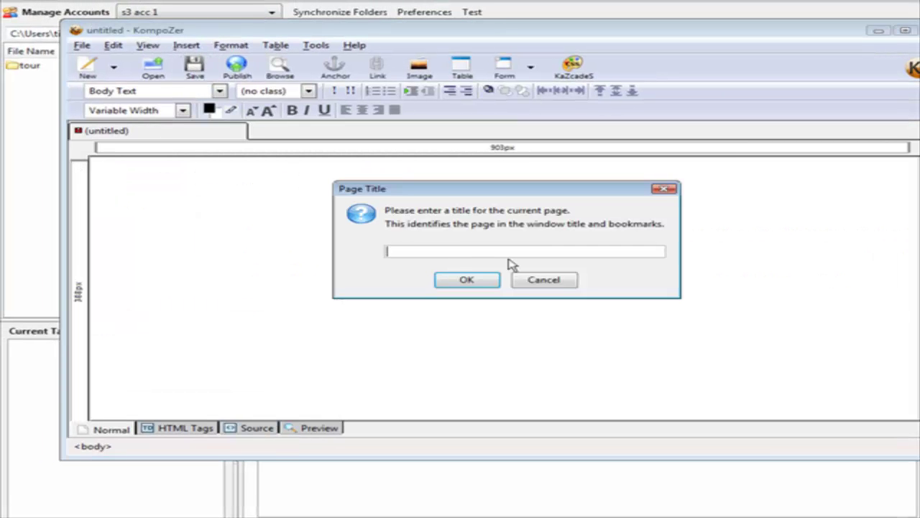
text(testingembed)
key(Return)
- Save the page as testingembed.html
click(480, 136)
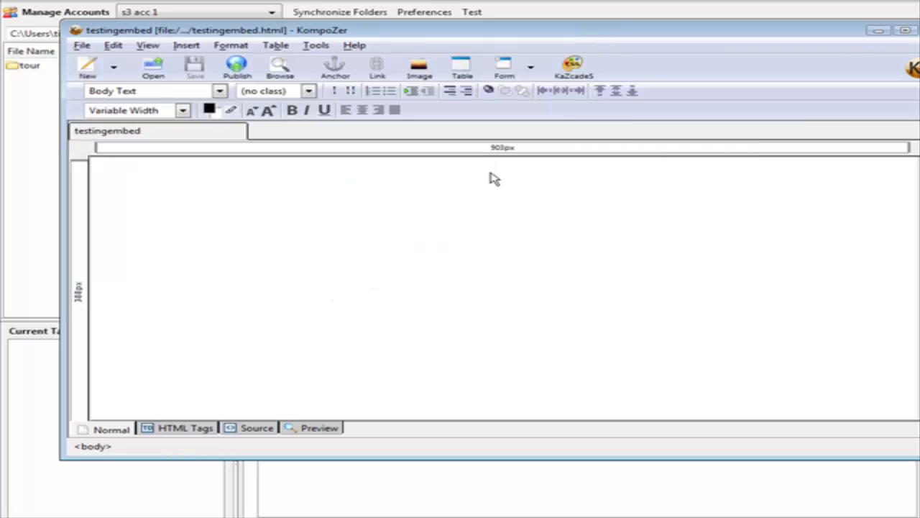